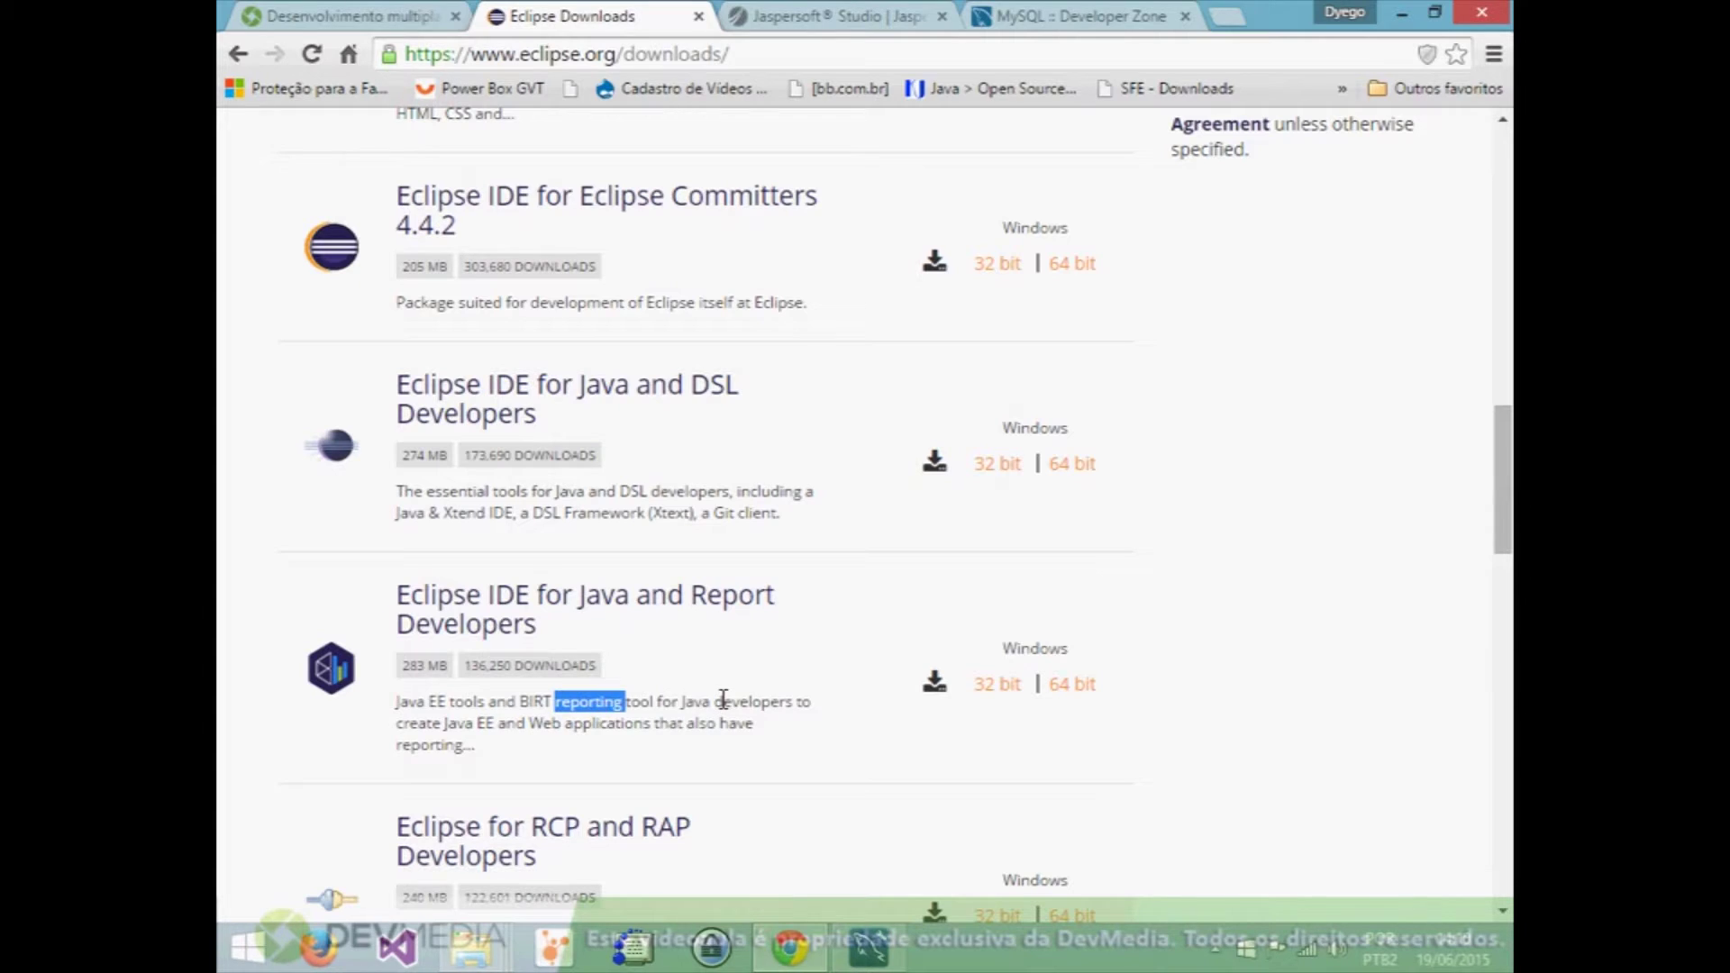
Examine the Eclipse package list, including the reporting package, the Java EE Developers package's size and the available operating systems.
drag(556, 703, 690, 703)
click(718, 702)
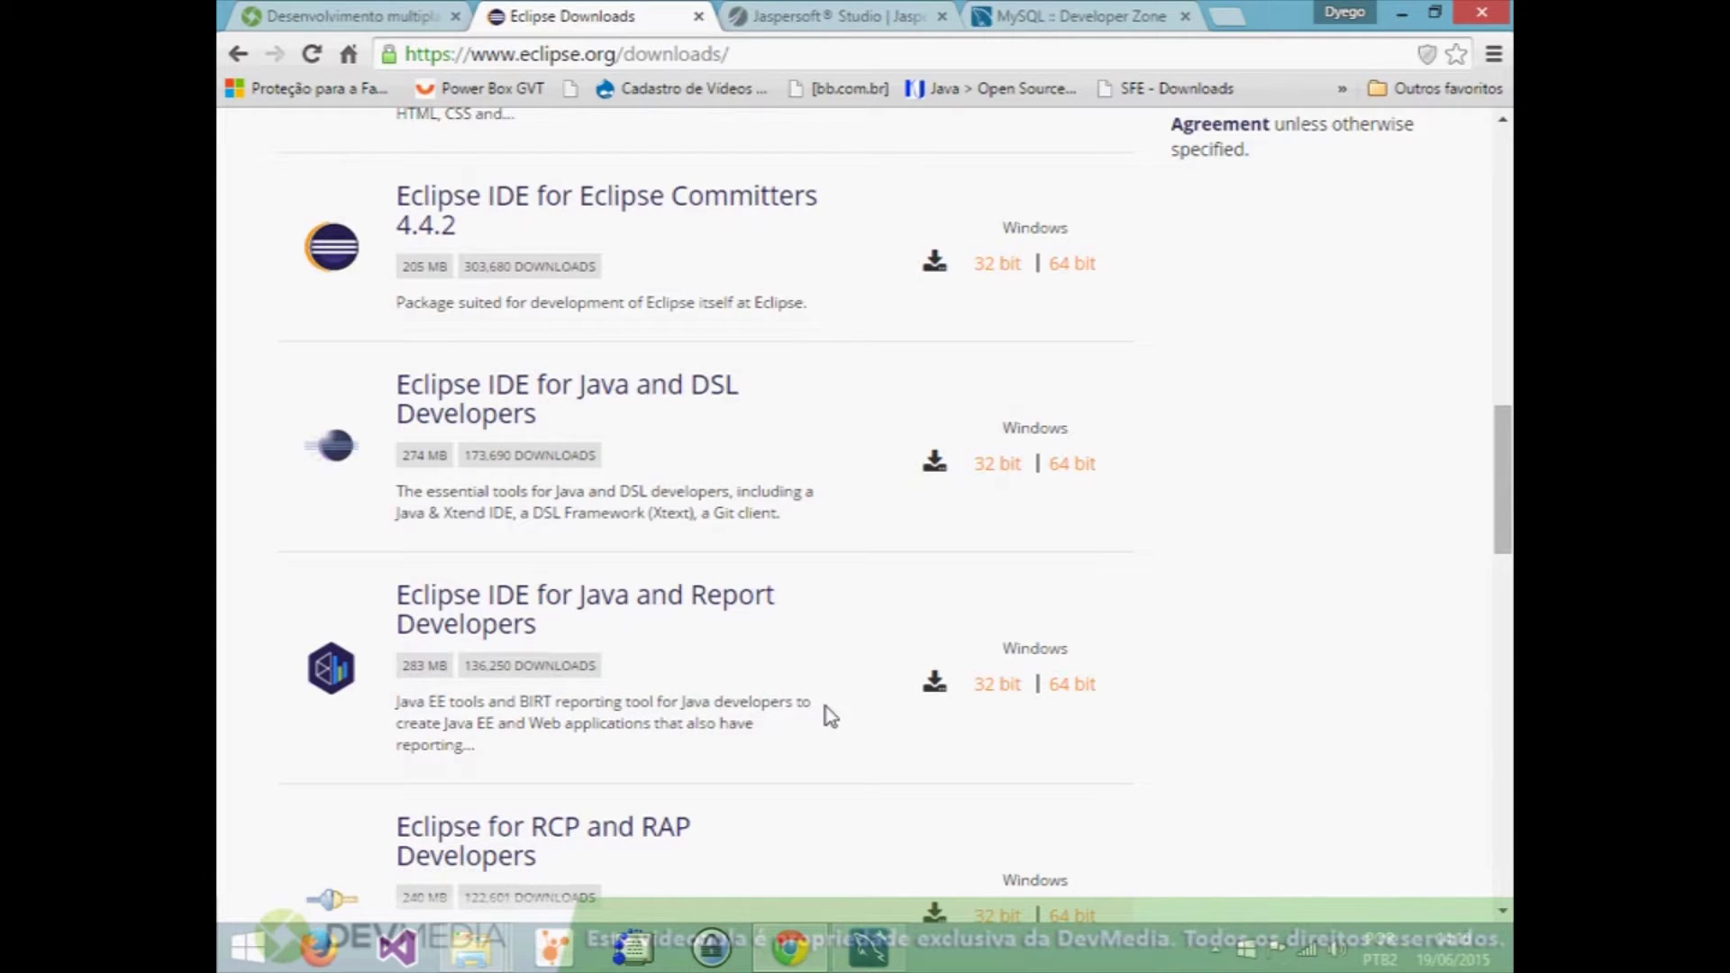
scroll(586, 638, down, 3)
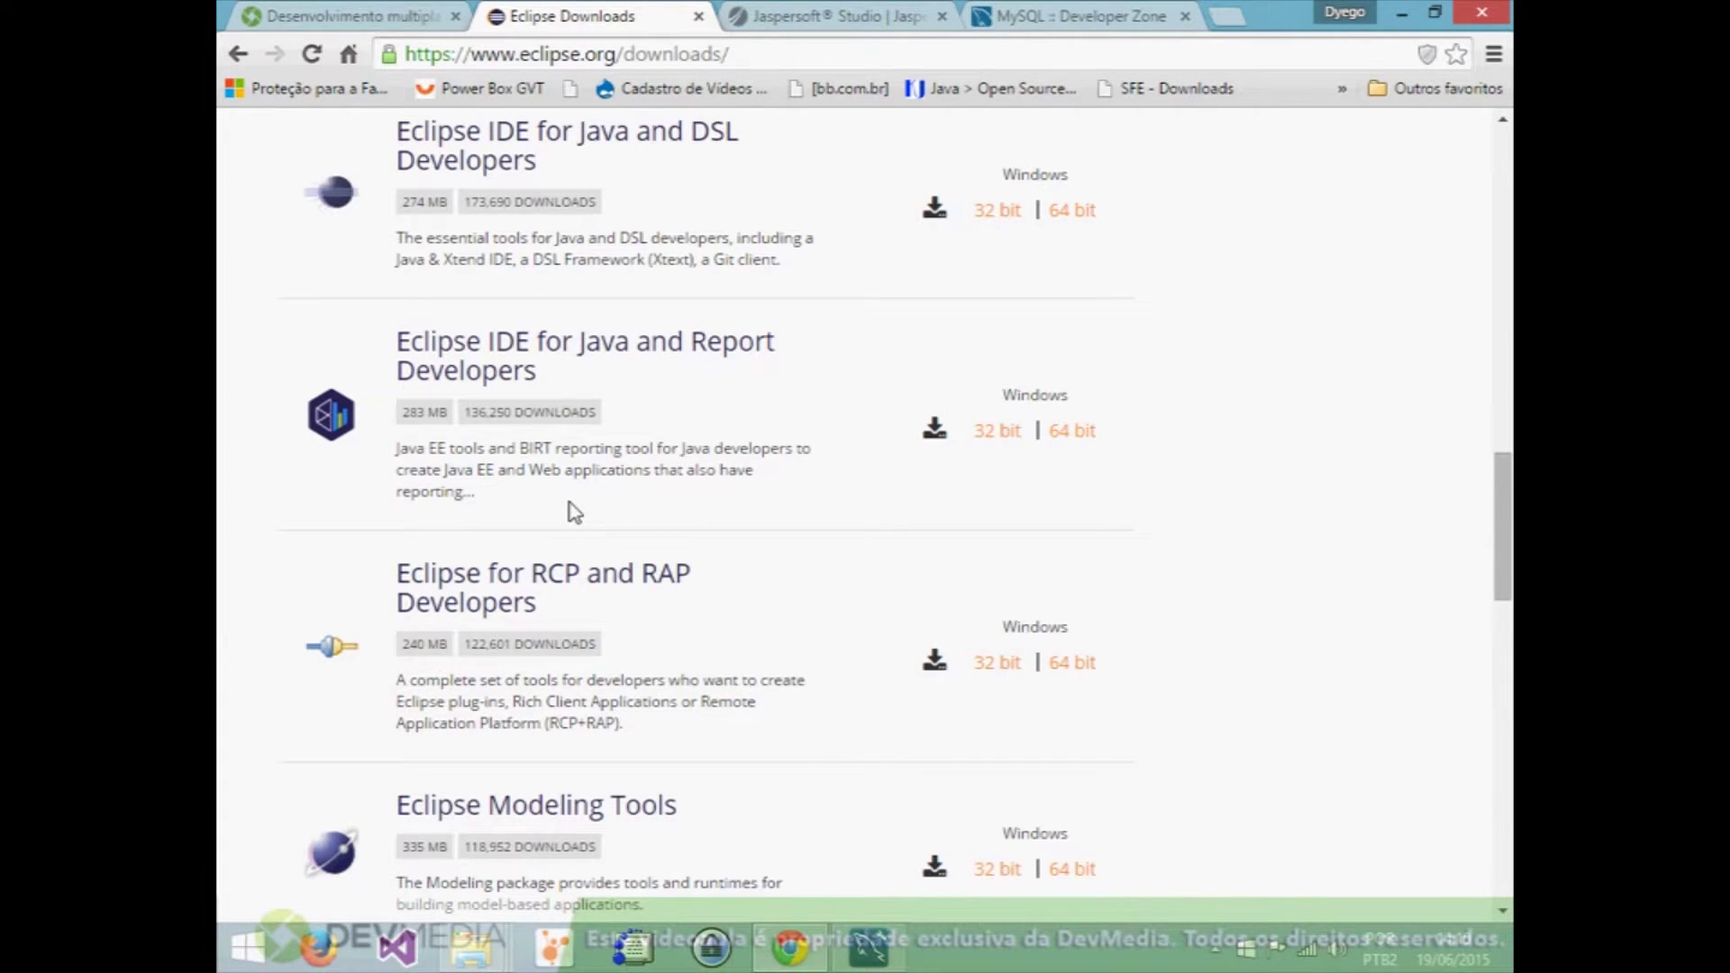
scroll(575, 512, up, 15)
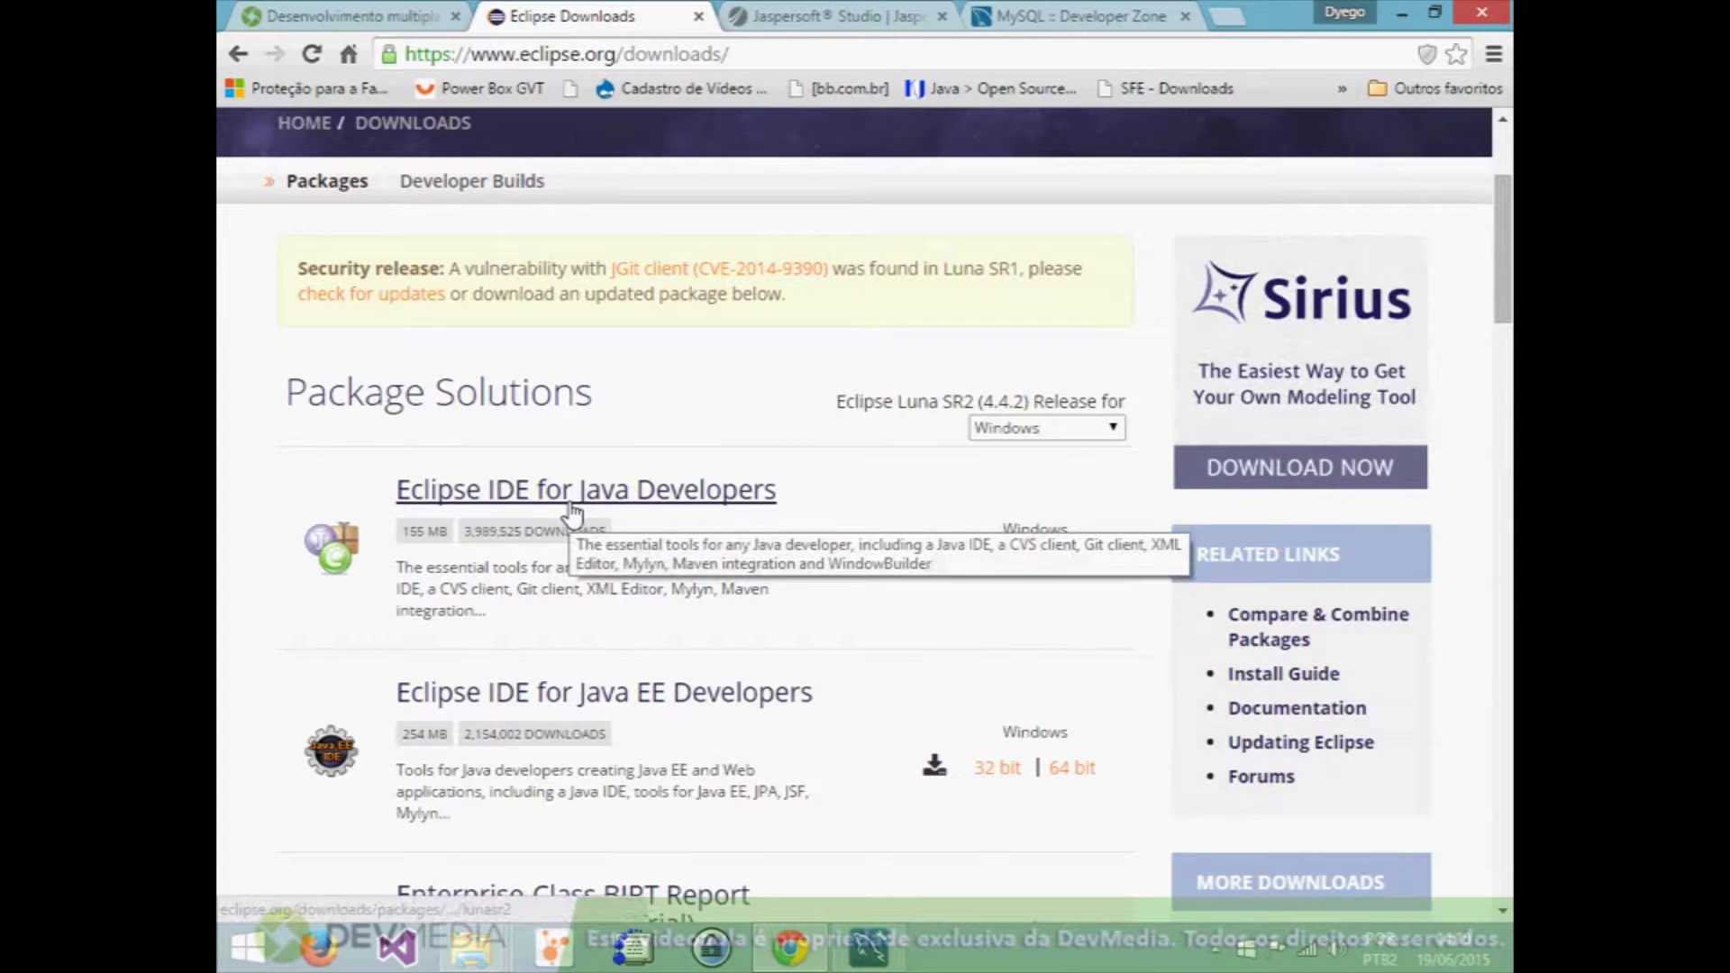
scroll(505, 523, down, 1)
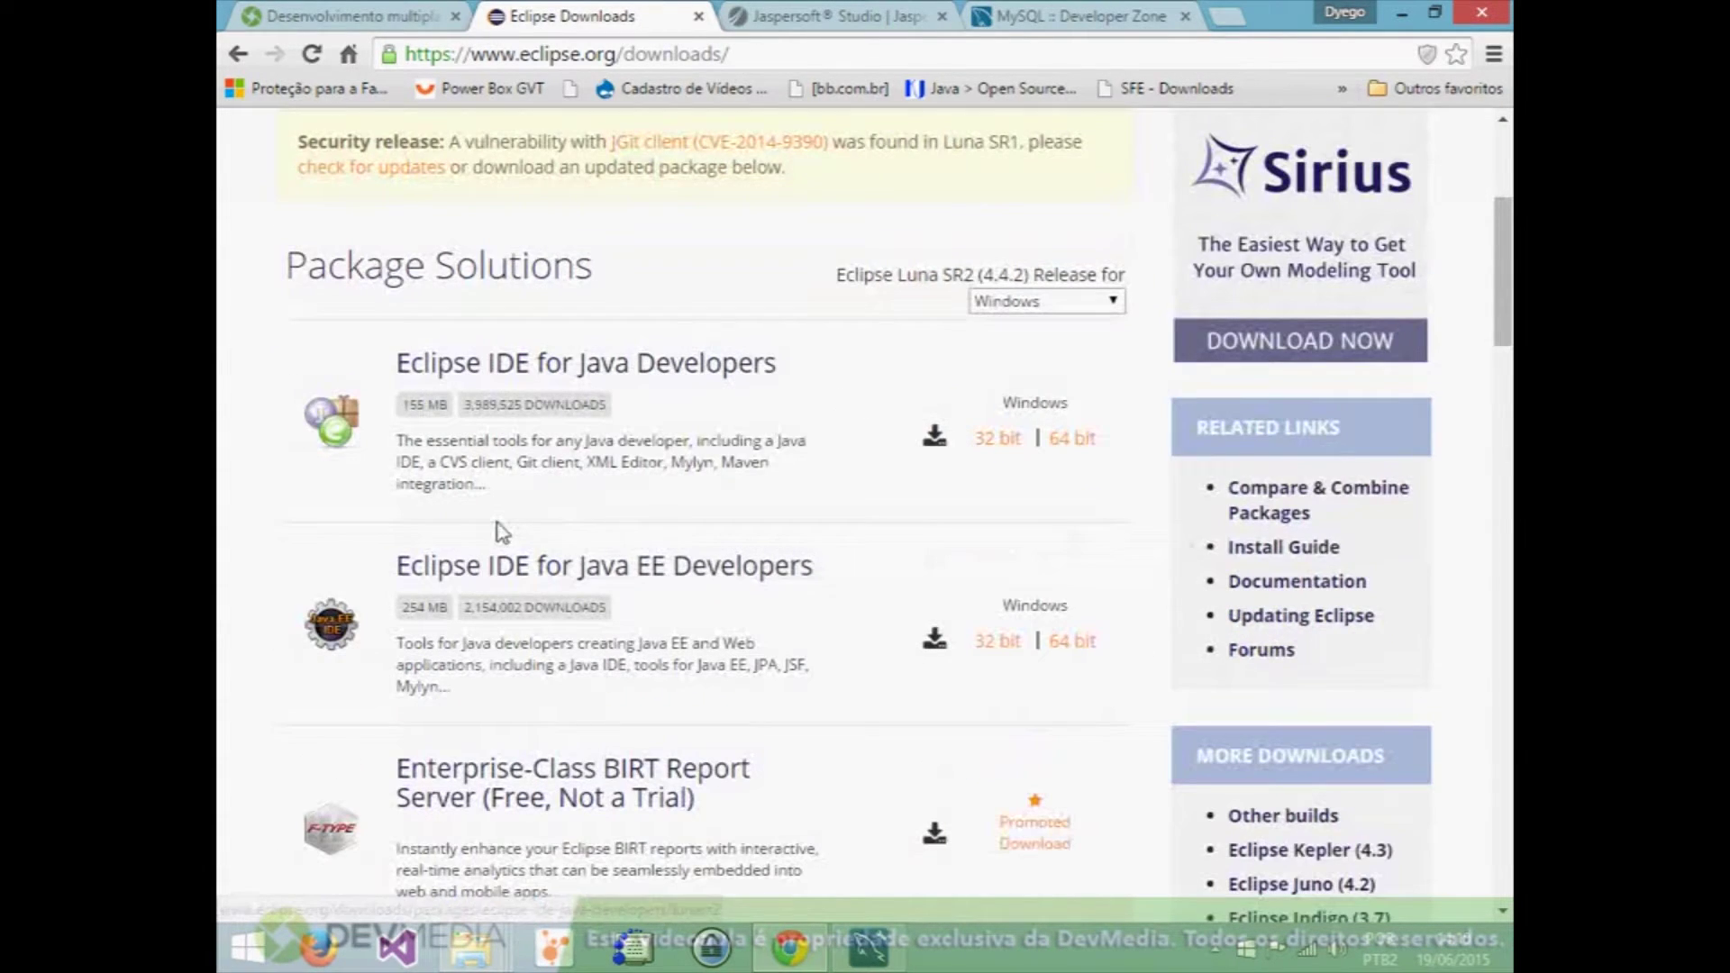
drag(386, 575, 825, 568)
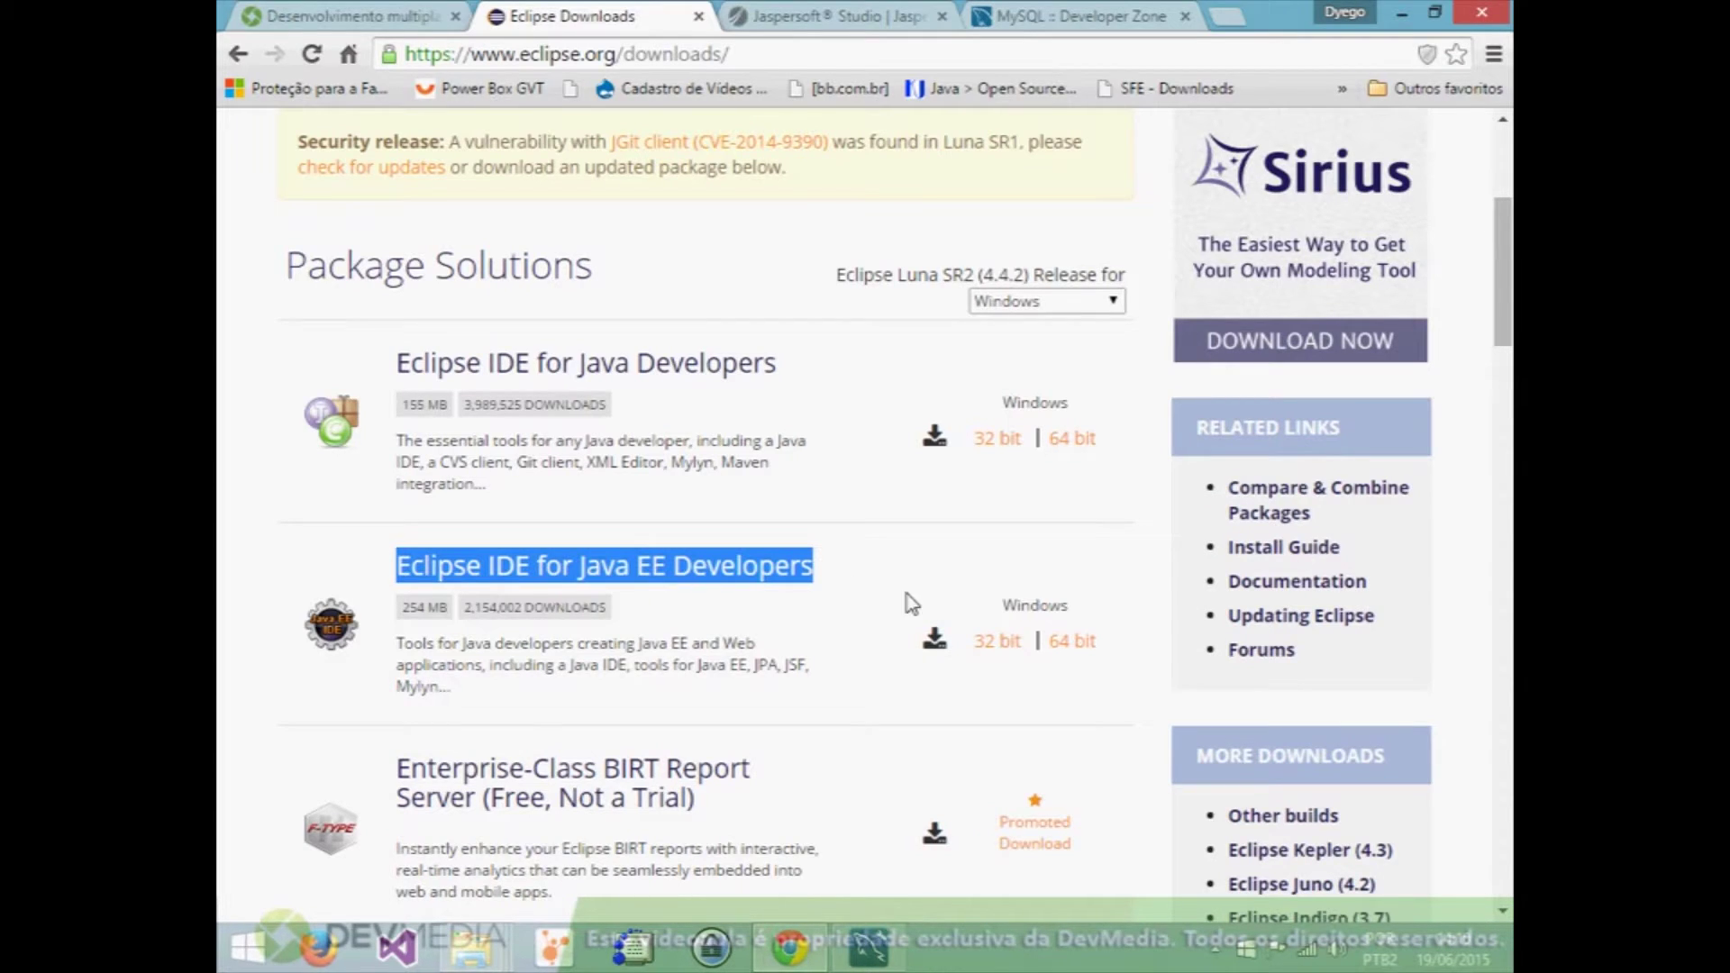
click(1068, 302)
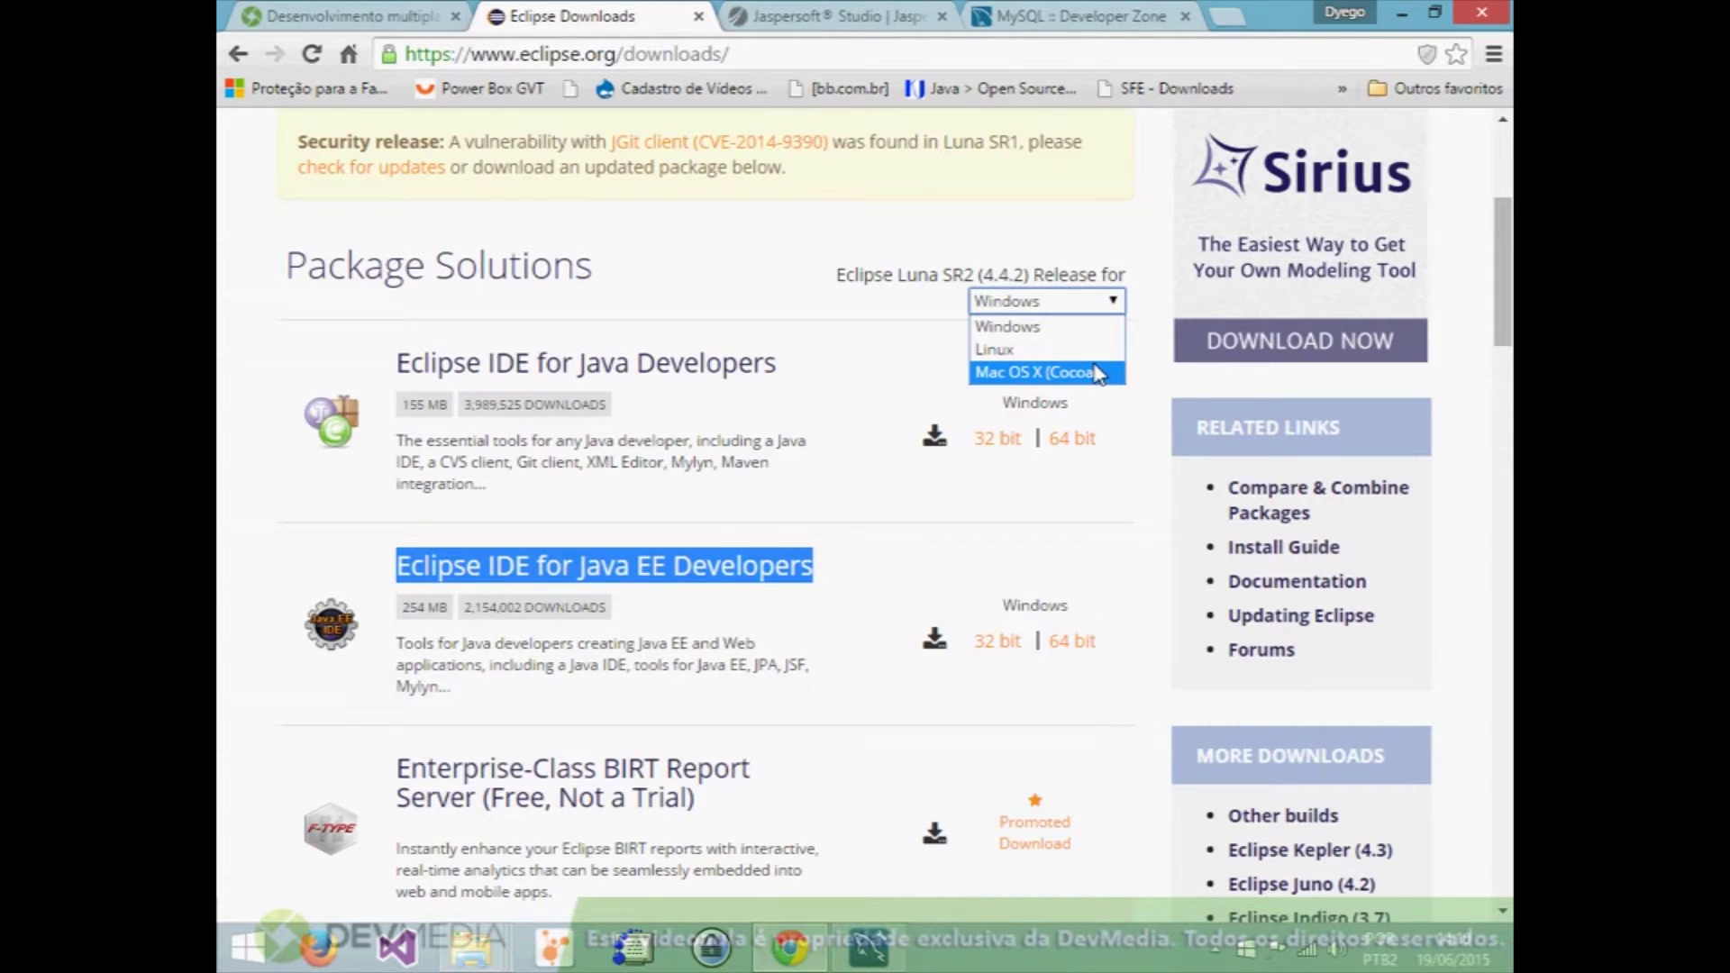
click(1147, 543)
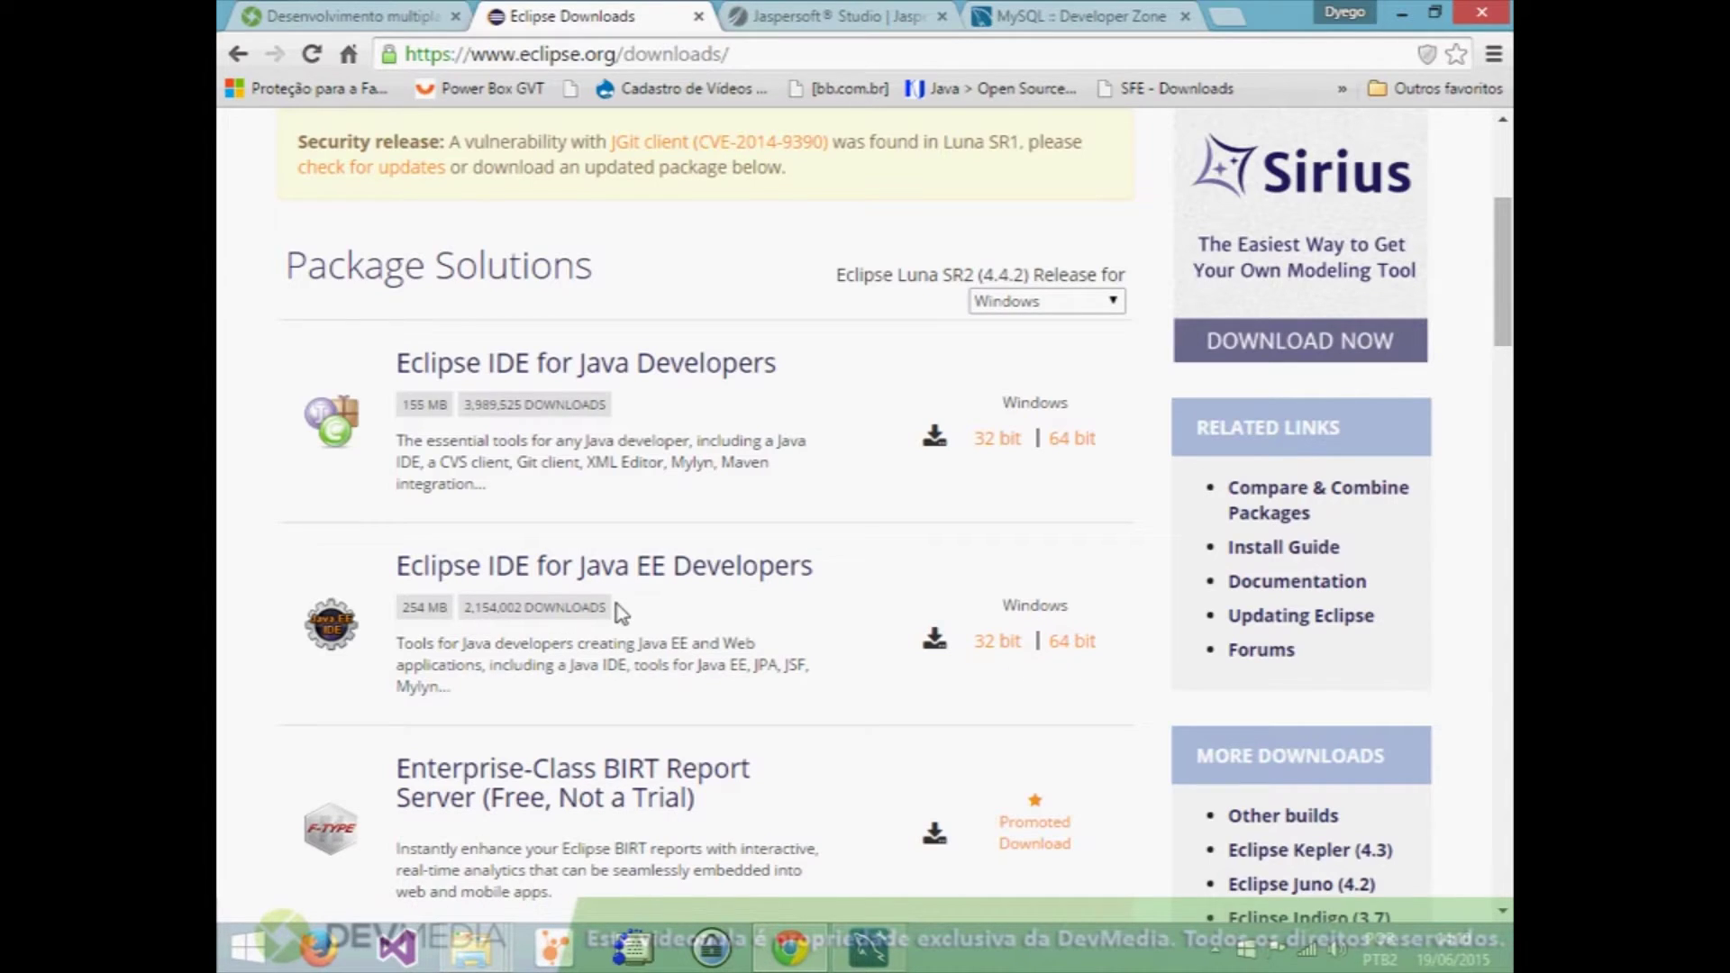
double_click(414, 607)
Switch to File Explorer, open the eclipse folder inside C:\devmedia and launch the eclipse application.
mouse_move(471, 961)
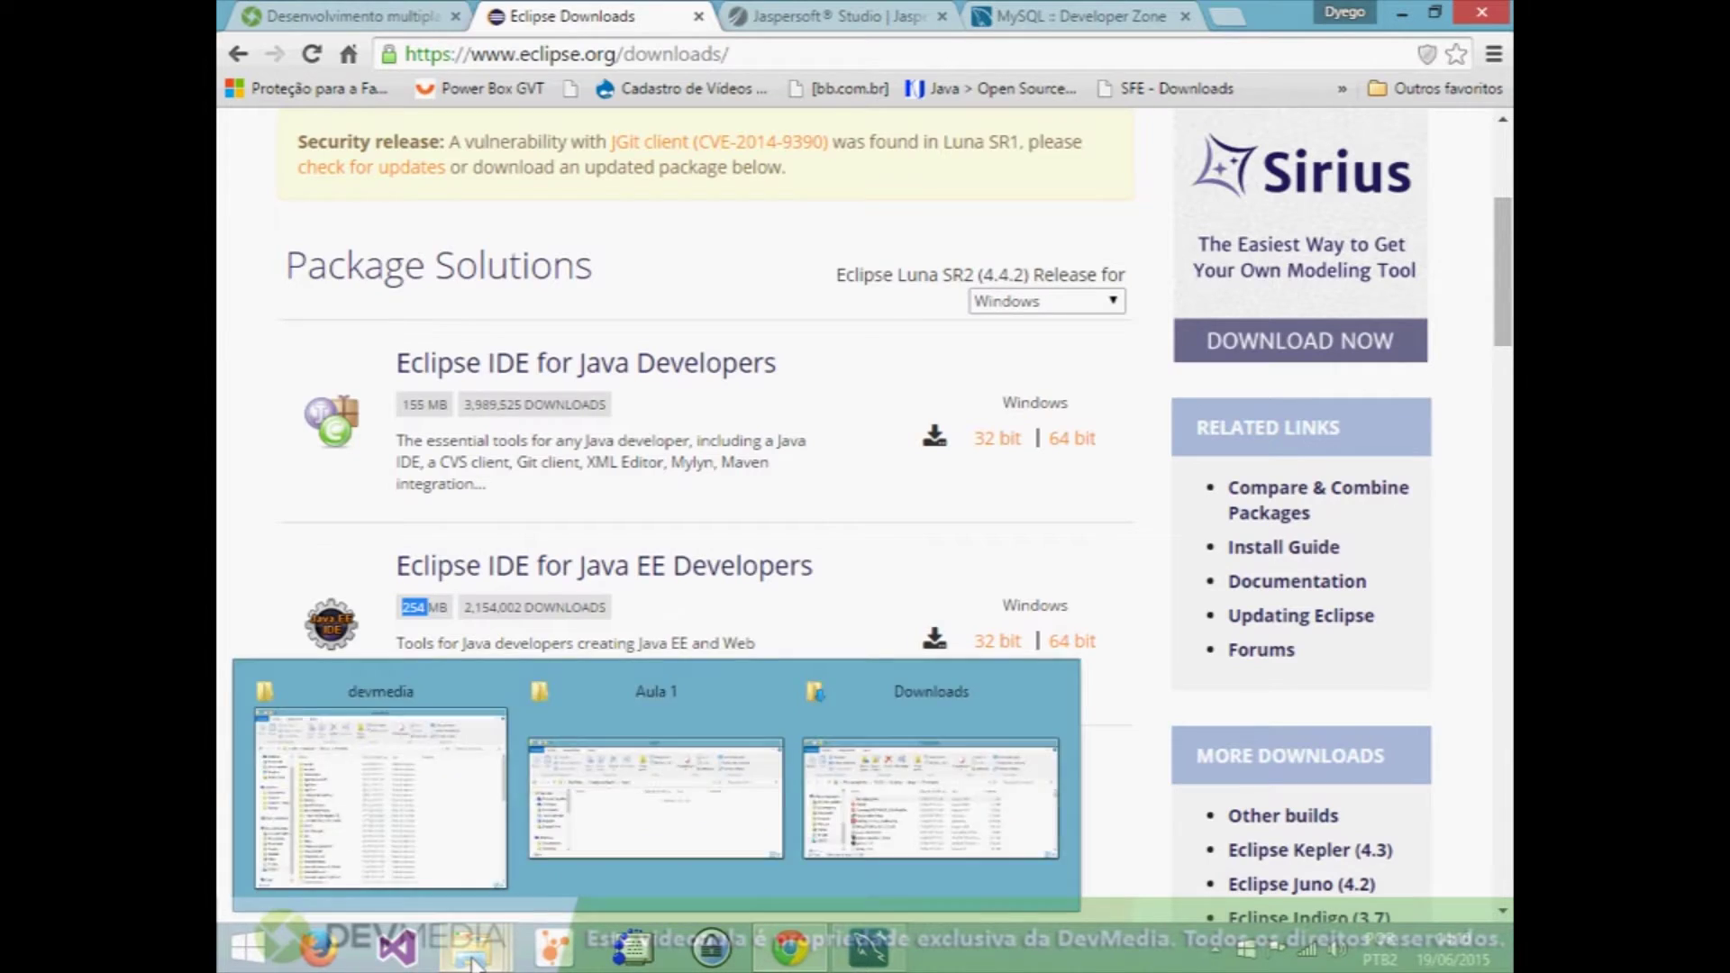
click(388, 825)
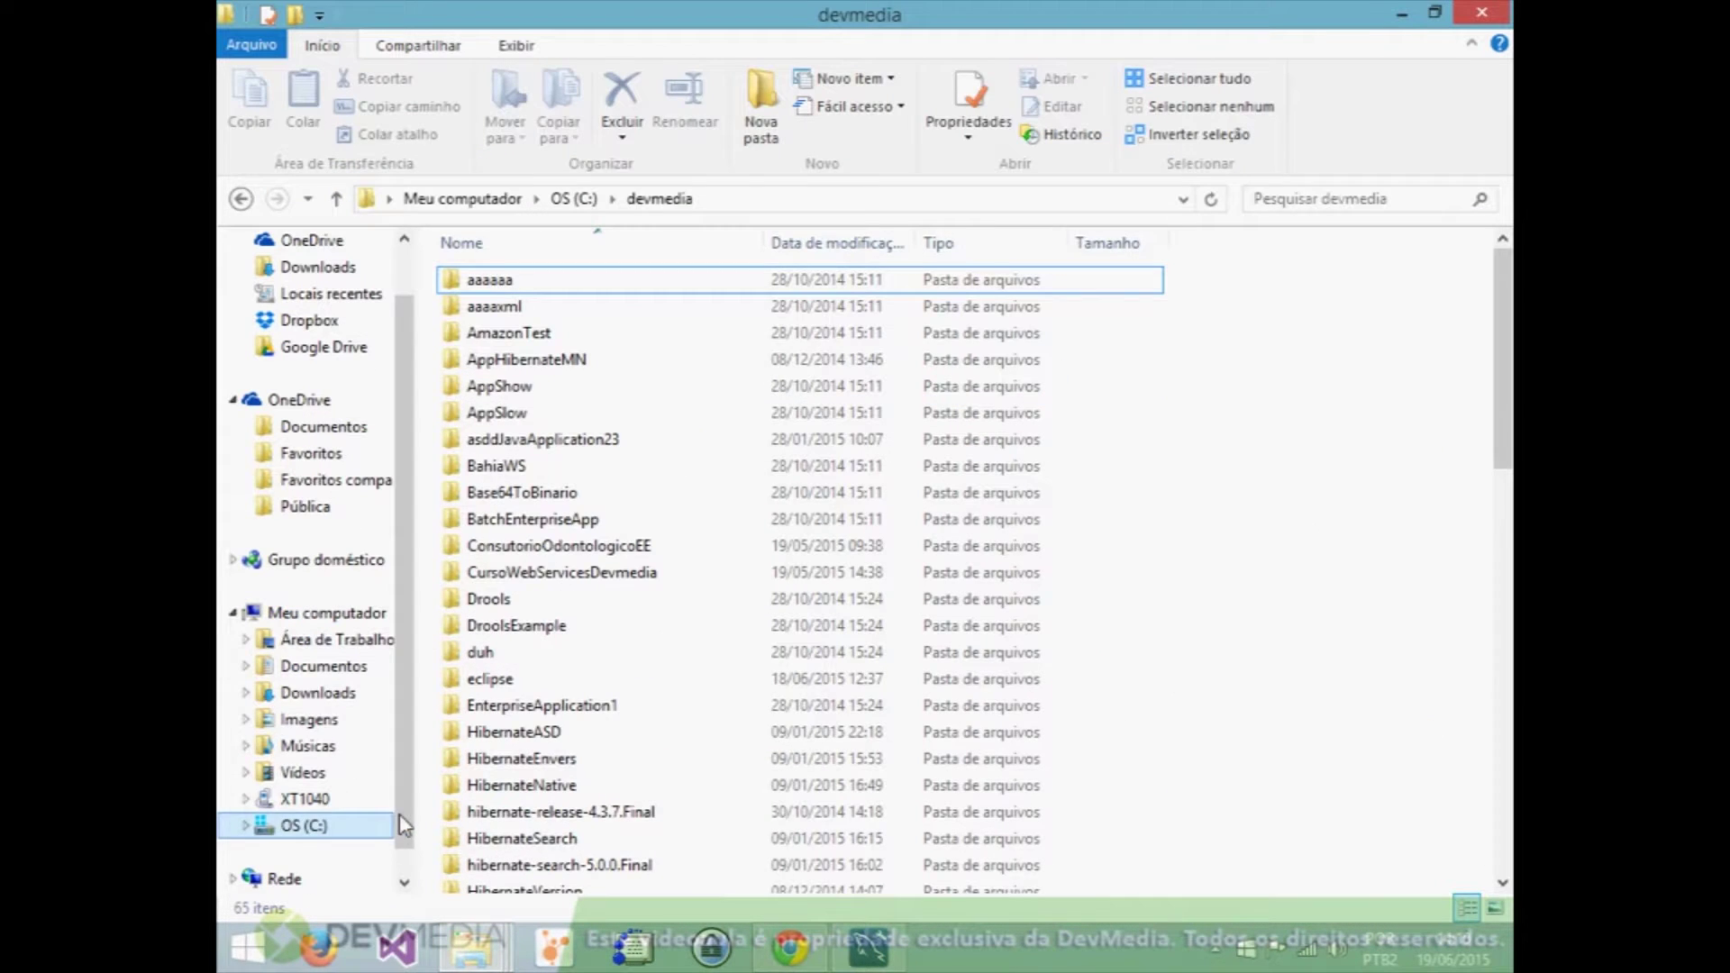
scroll(577, 577, down, 2)
double_click(505, 534)
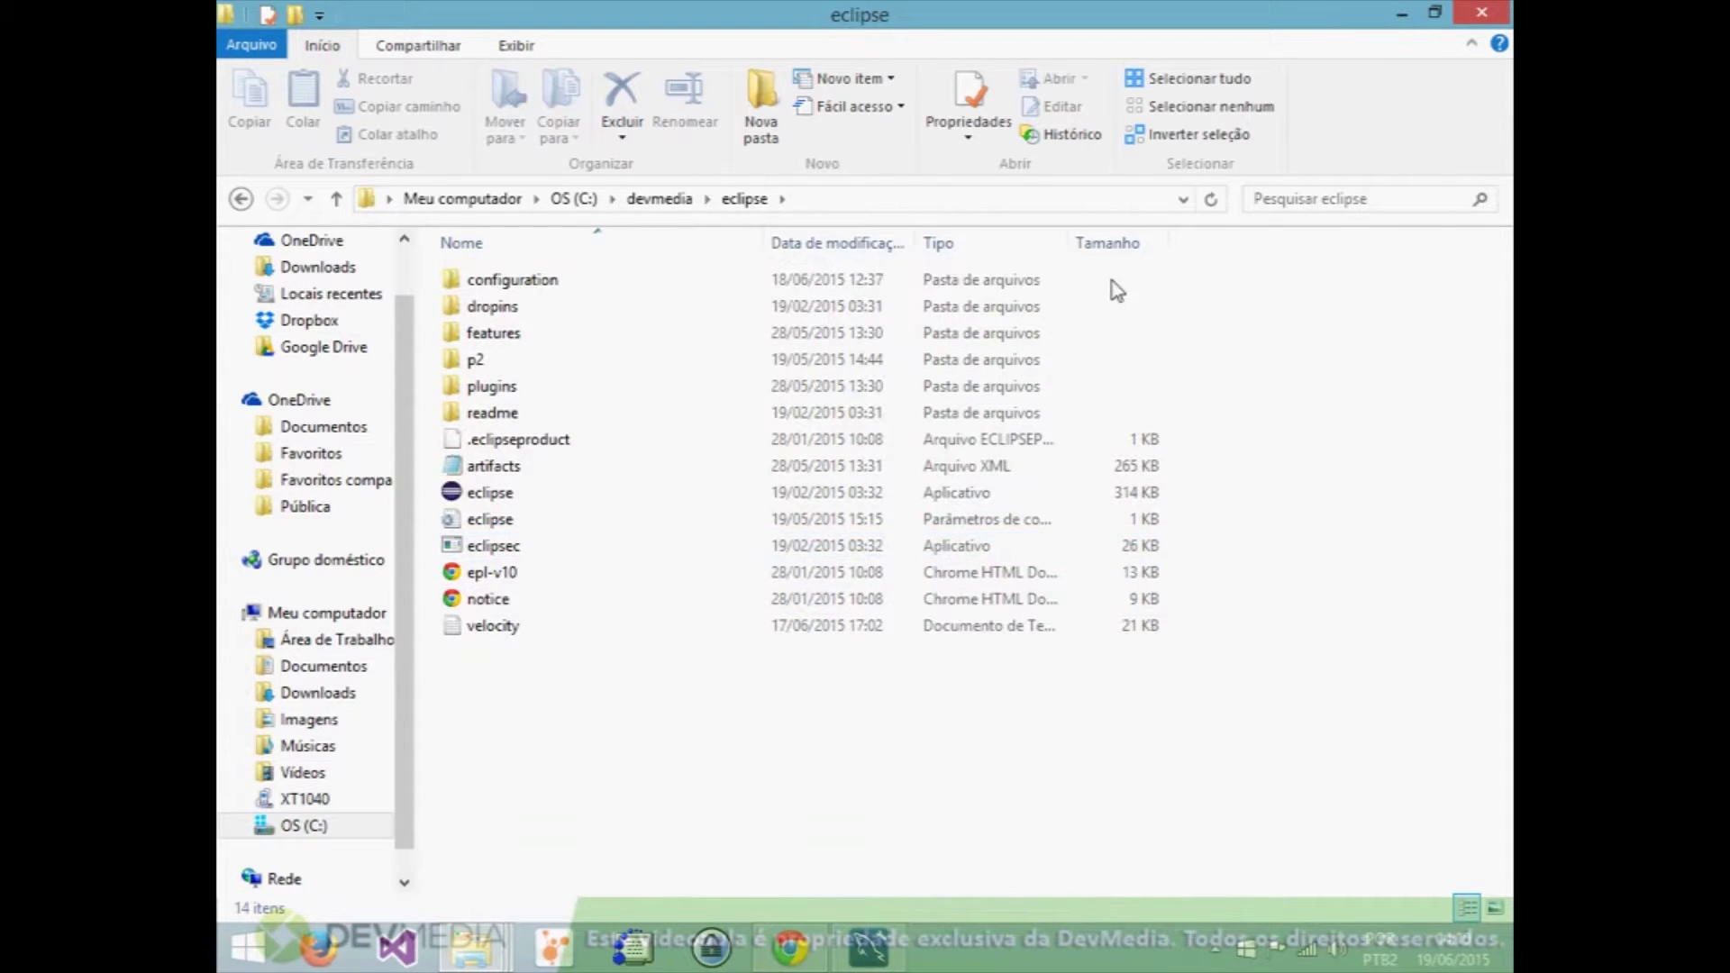
mouse_move(582, 366)
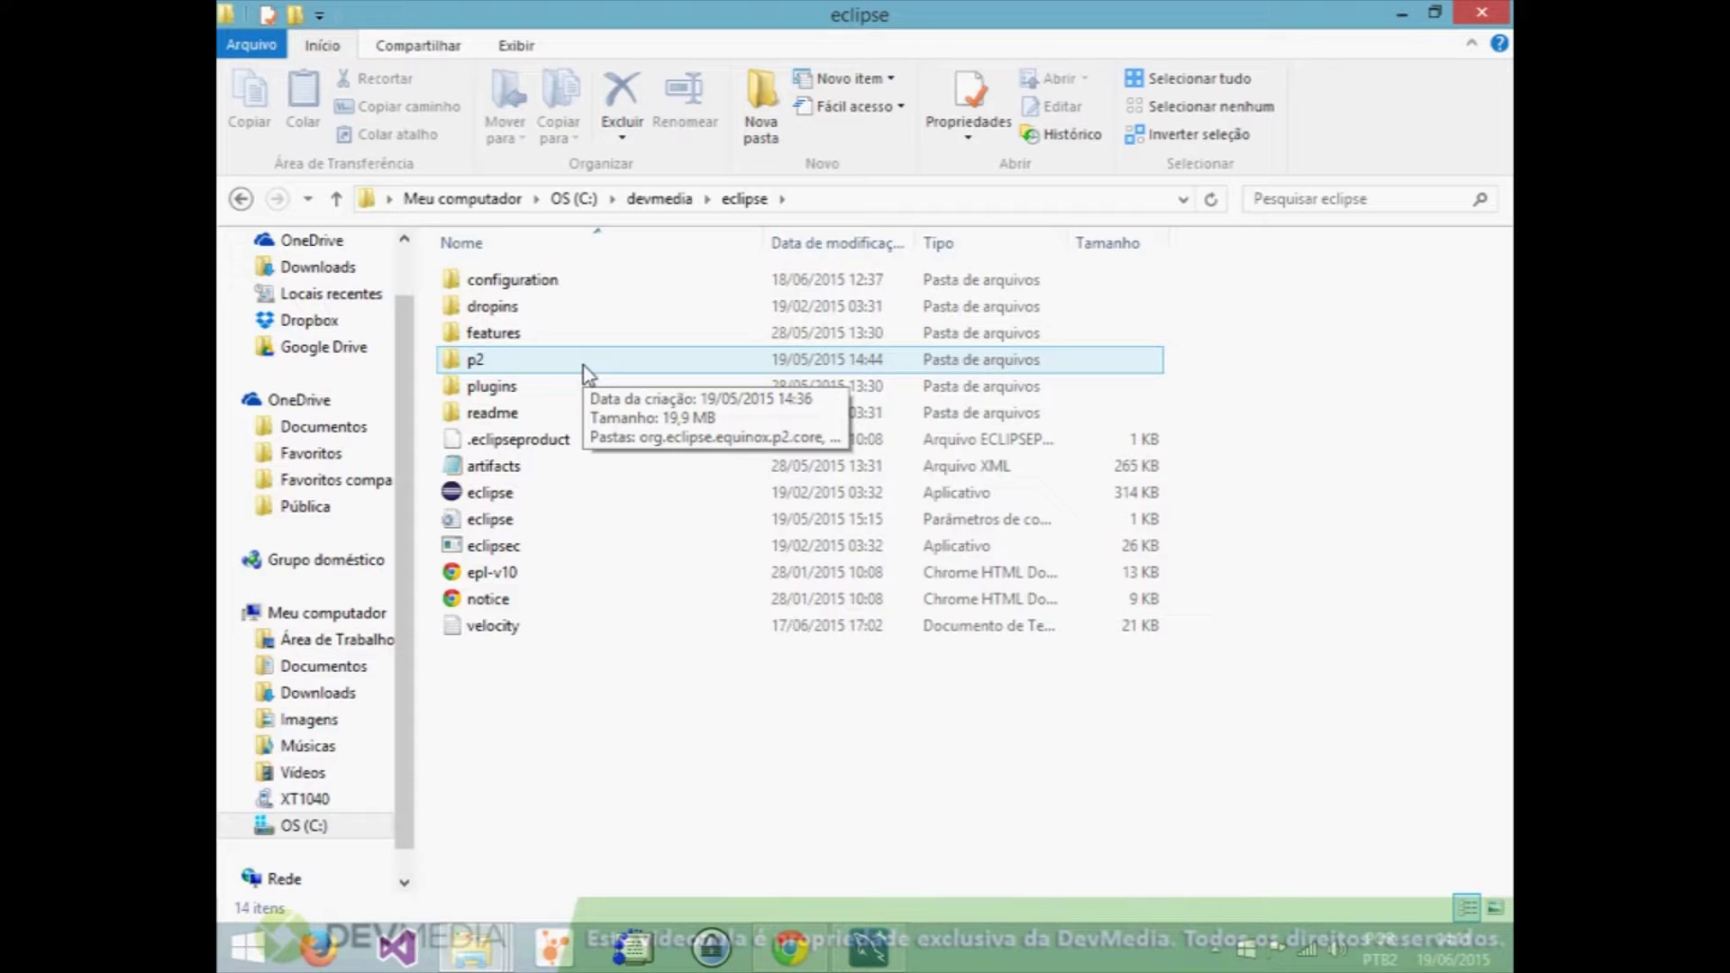
double_click(476, 498)
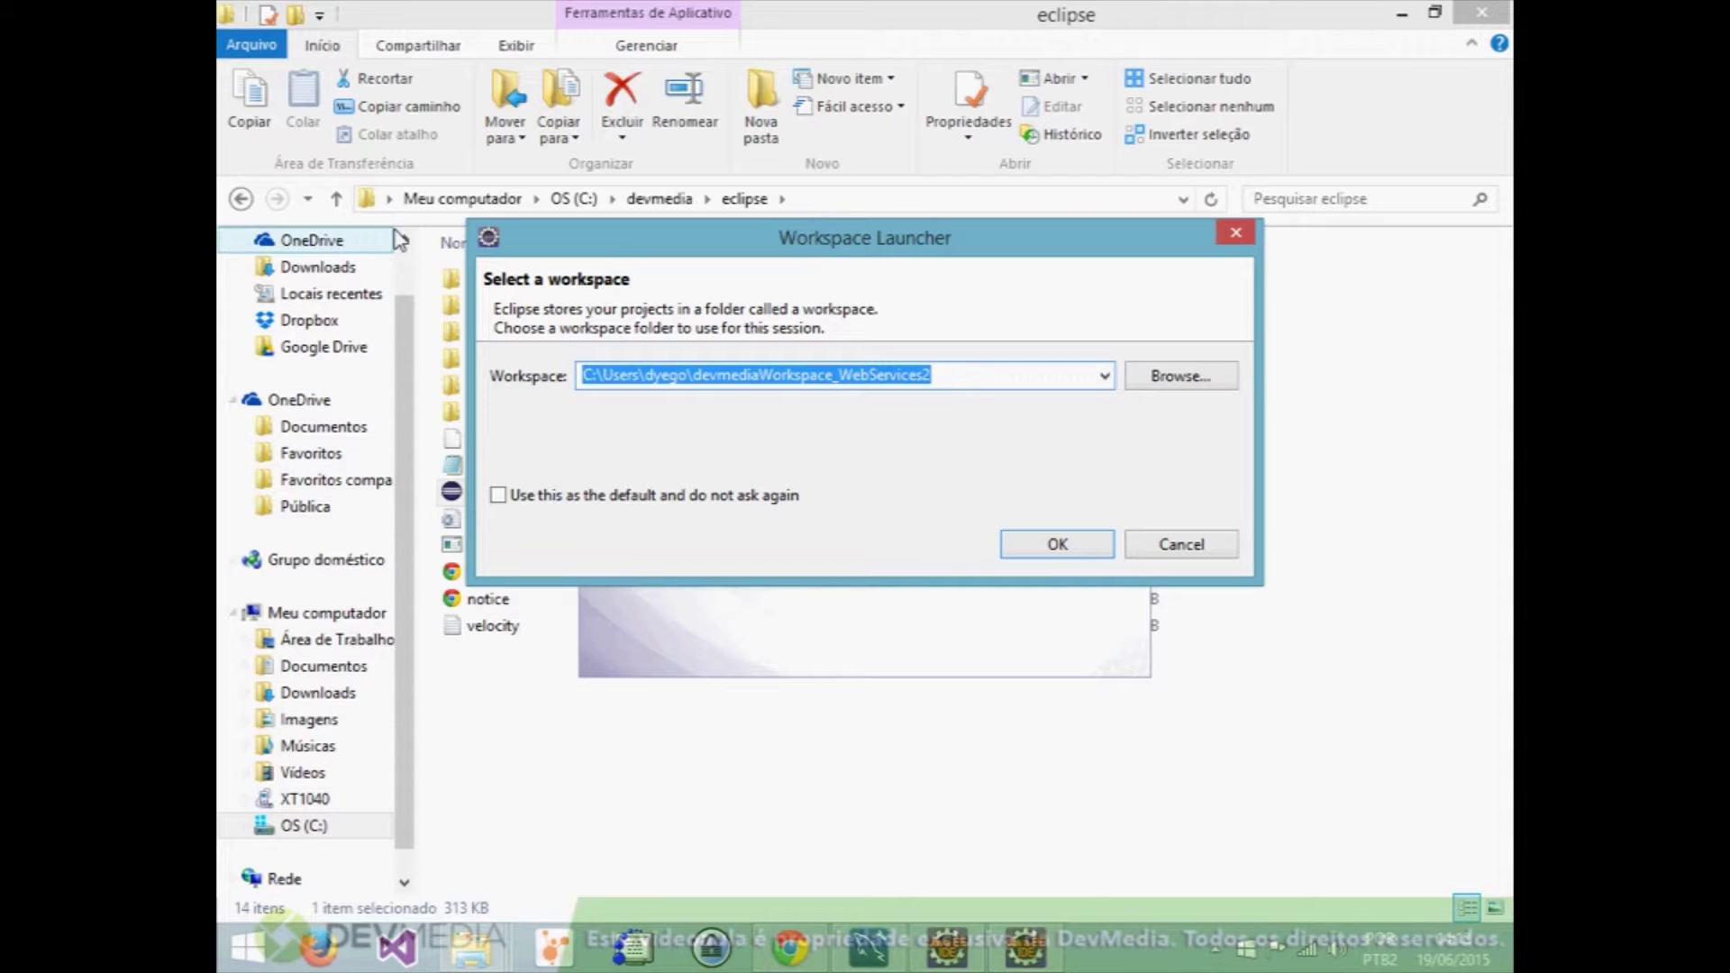
Set the workspace to a DevmediaJasperReports folder inside the user's home directory and start Eclipse with it.
drag(694, 376, 933, 377)
key(BackSpace)
text(DevmediaJasperReports)
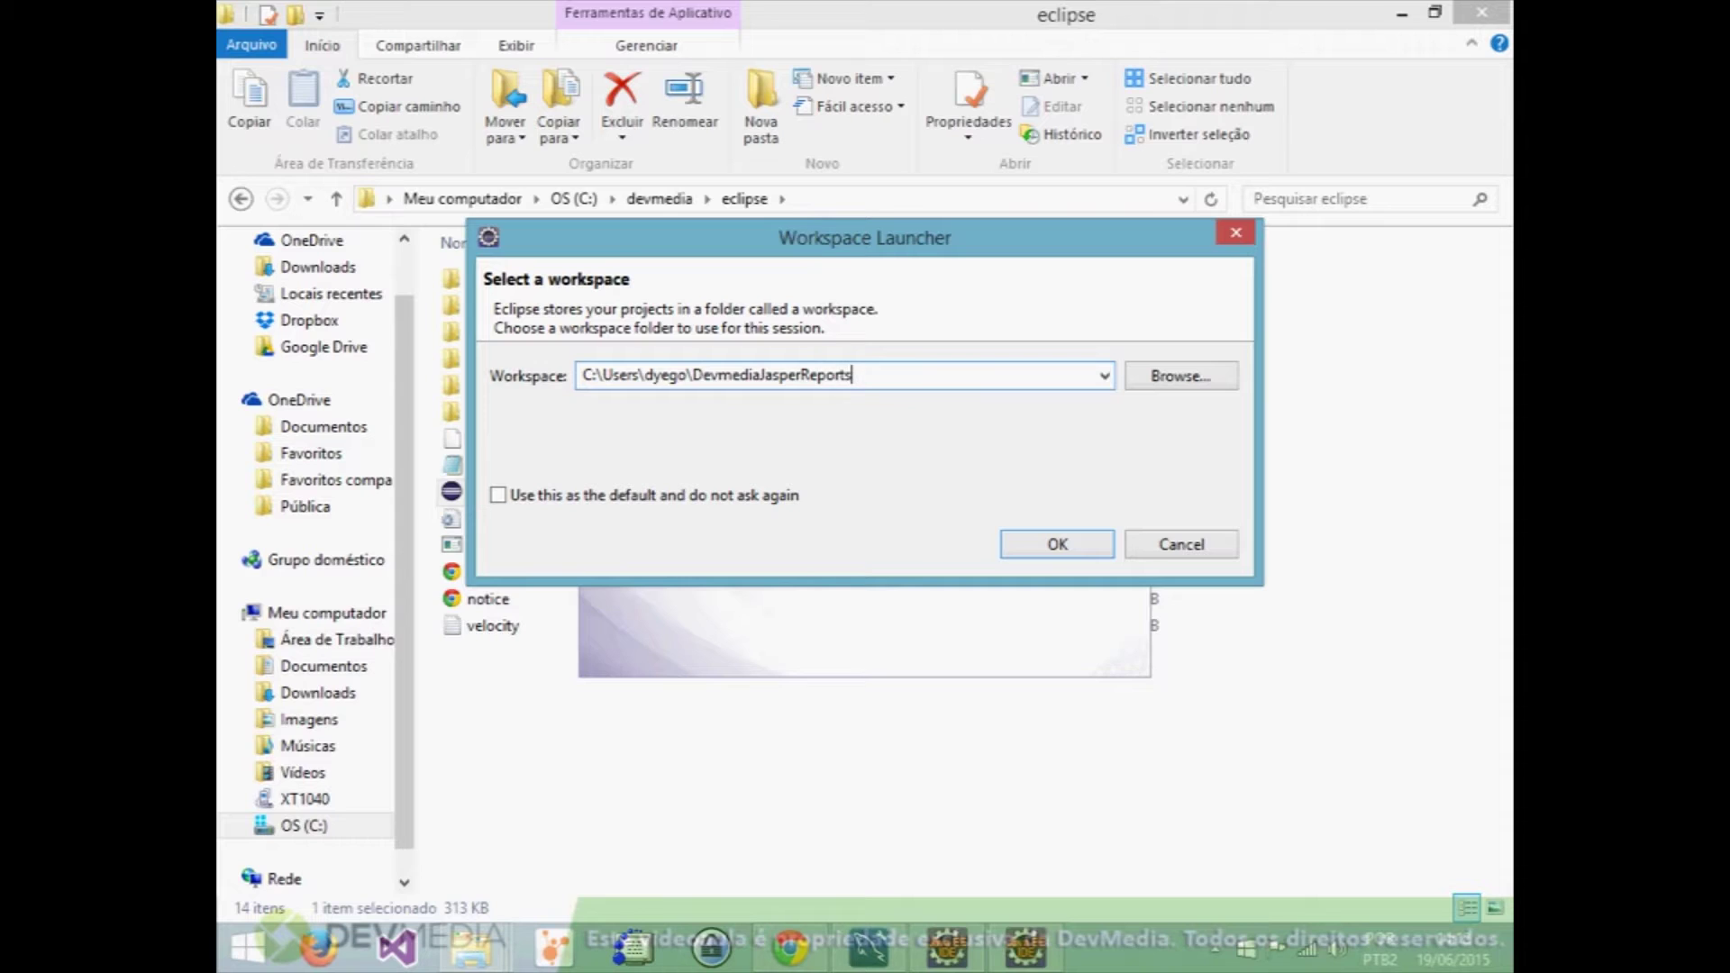
click(1046, 555)
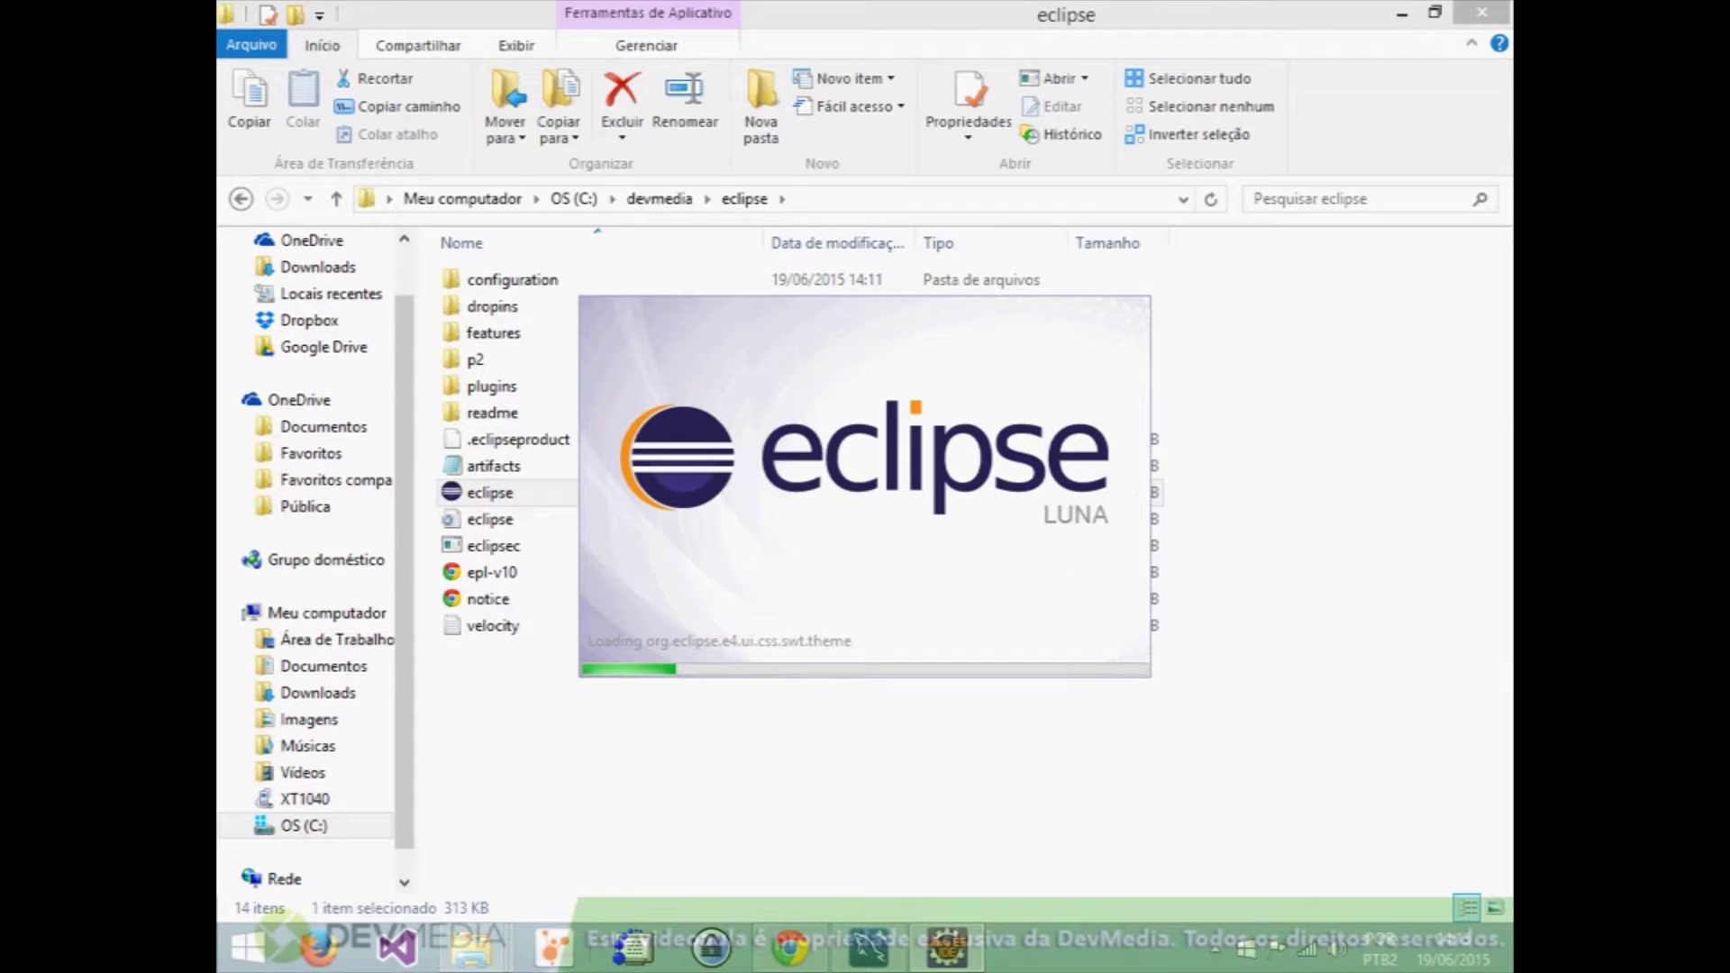
Switch to File Explorer and inspect the .metadata folder of the DevmediaJasperReports workspace in the user's home directory.
mouse_move(473, 946)
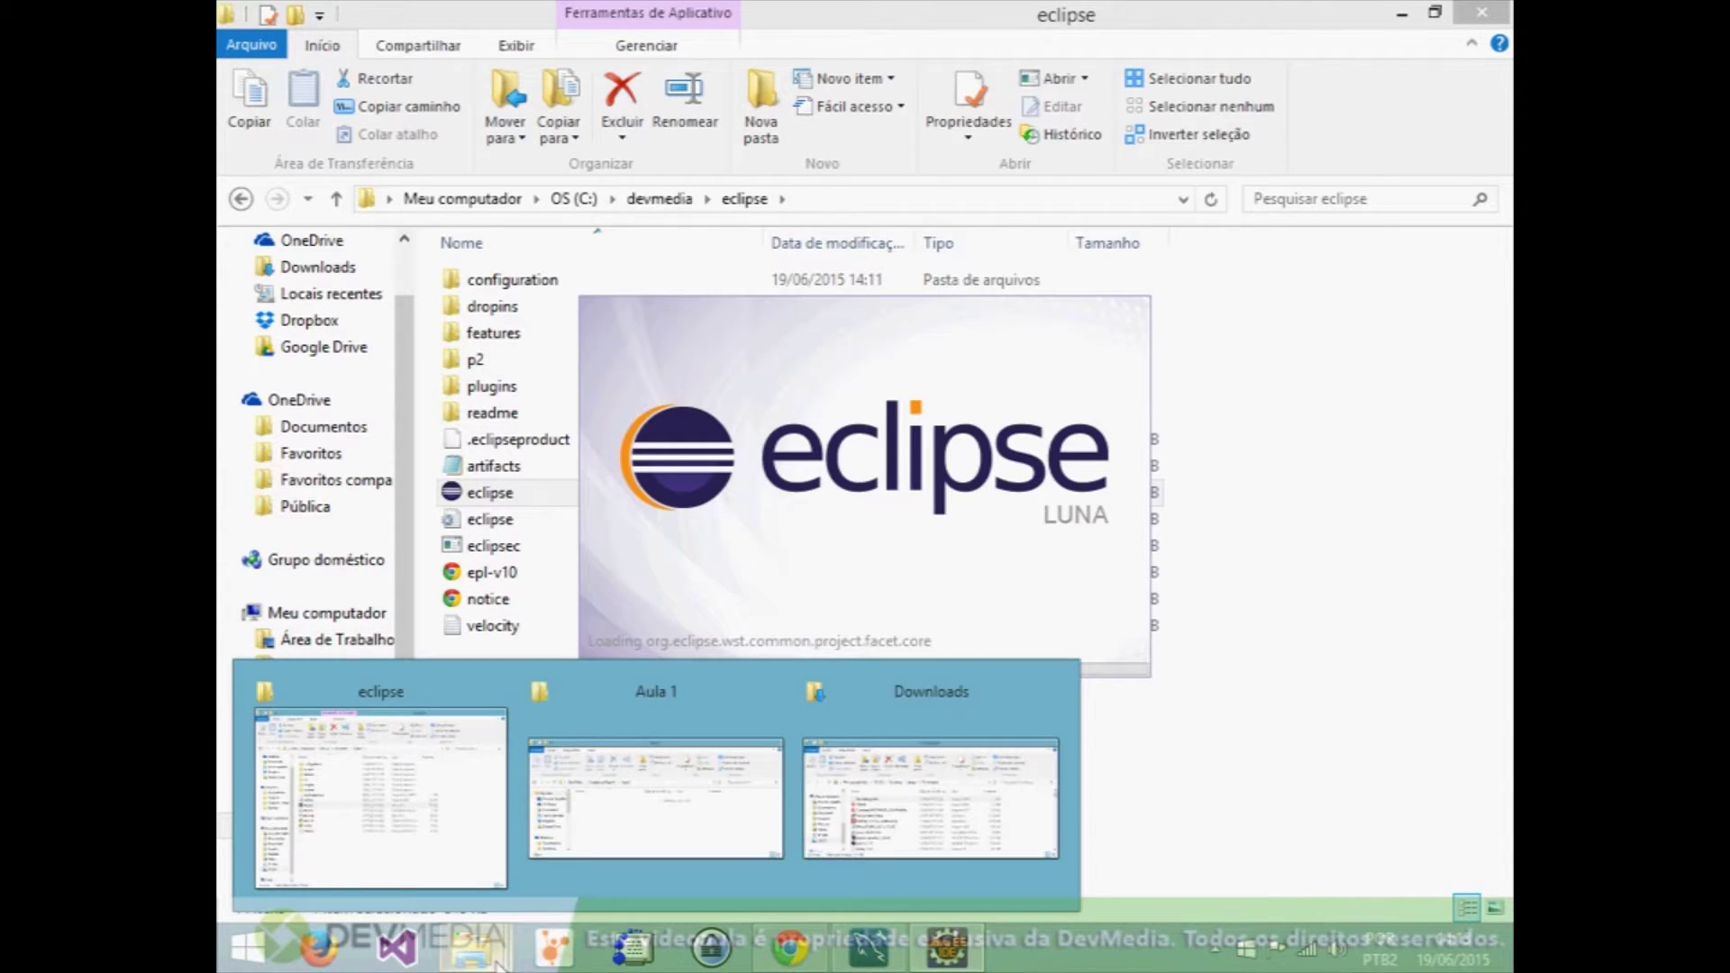
click(437, 843)
click(899, 201)
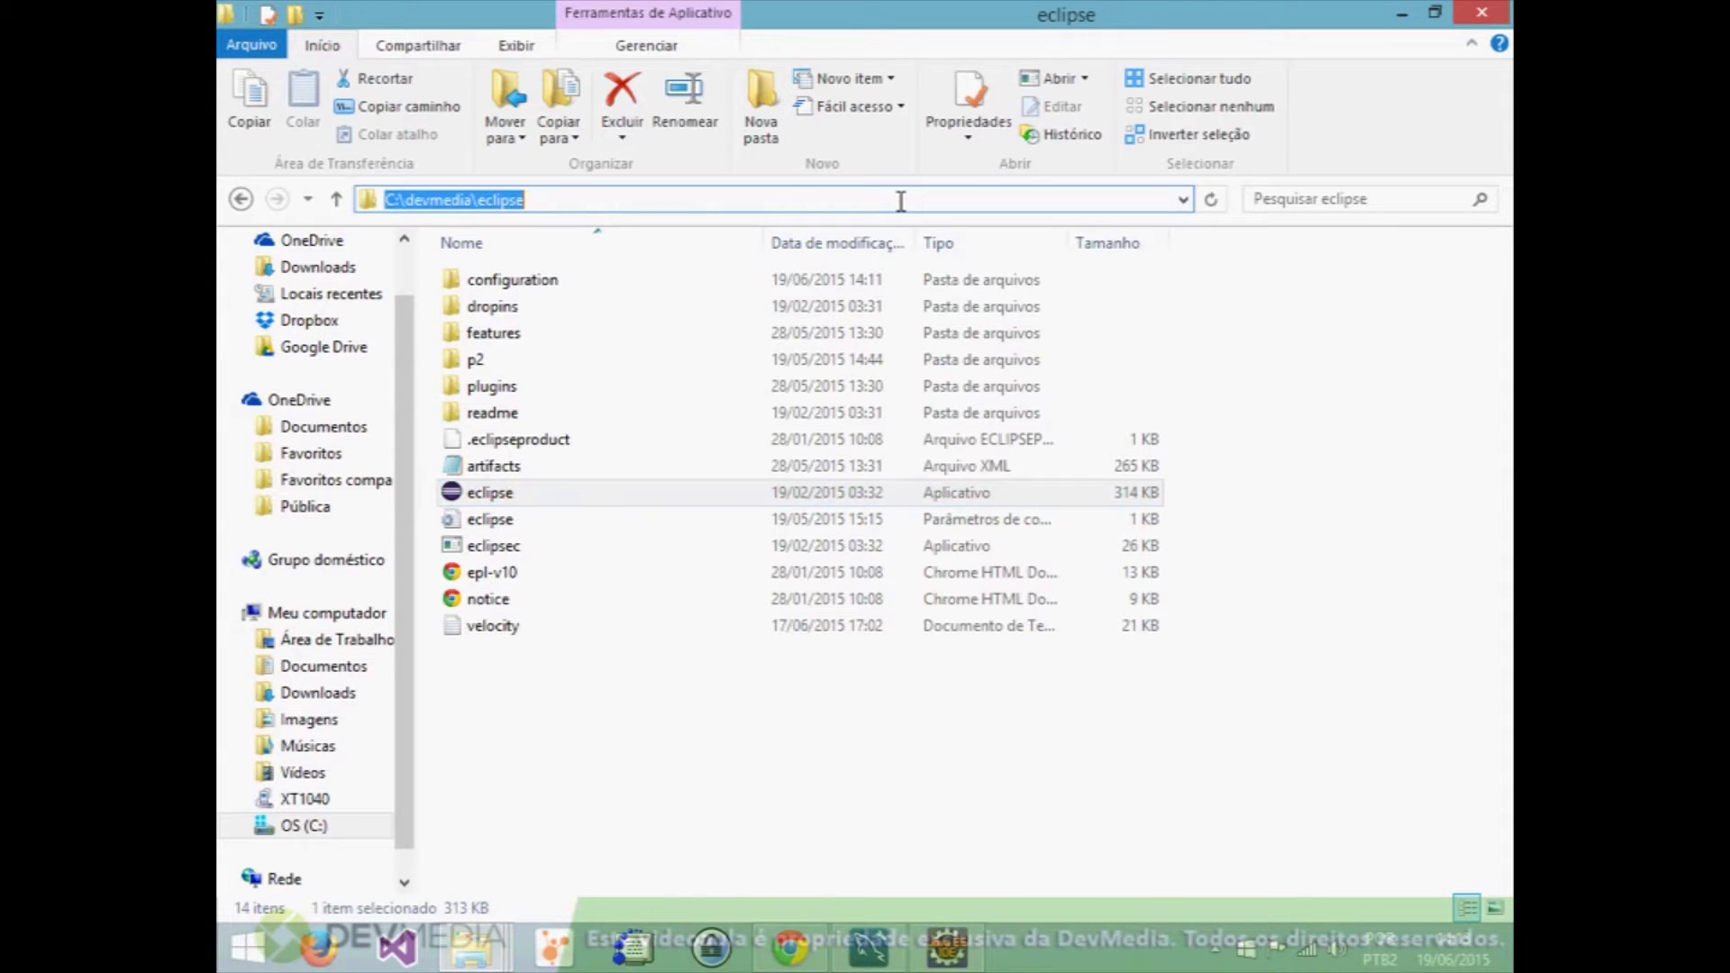
text(c:\users\)
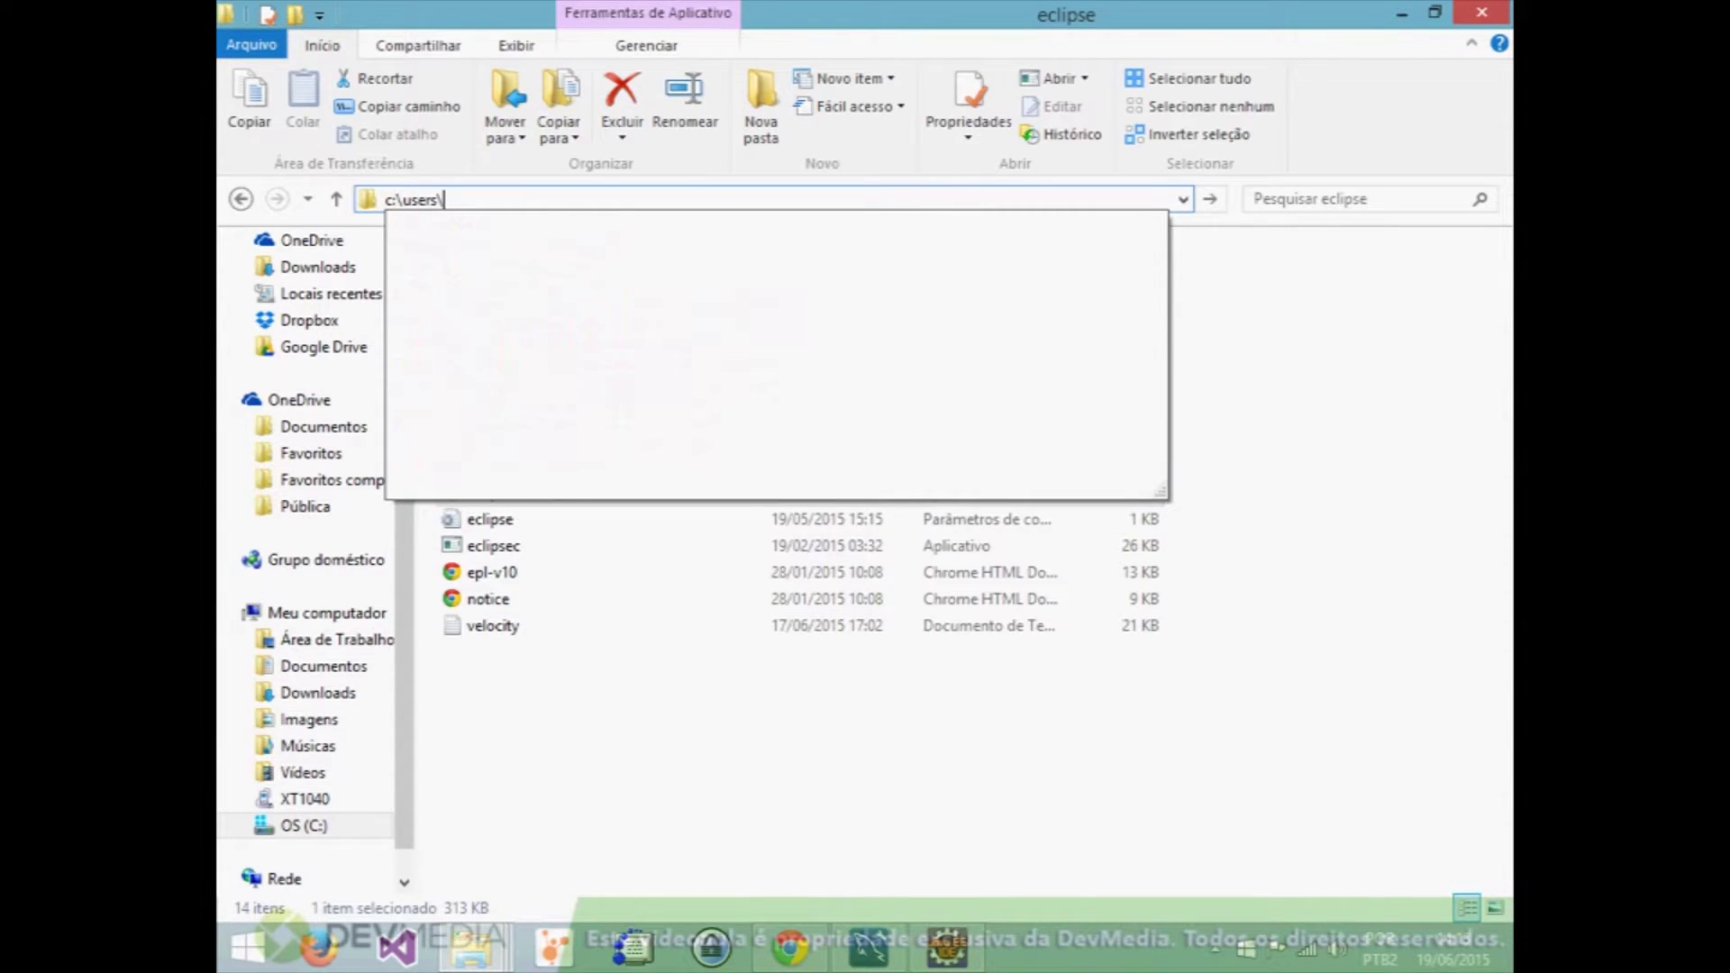
text(dyego\devm)
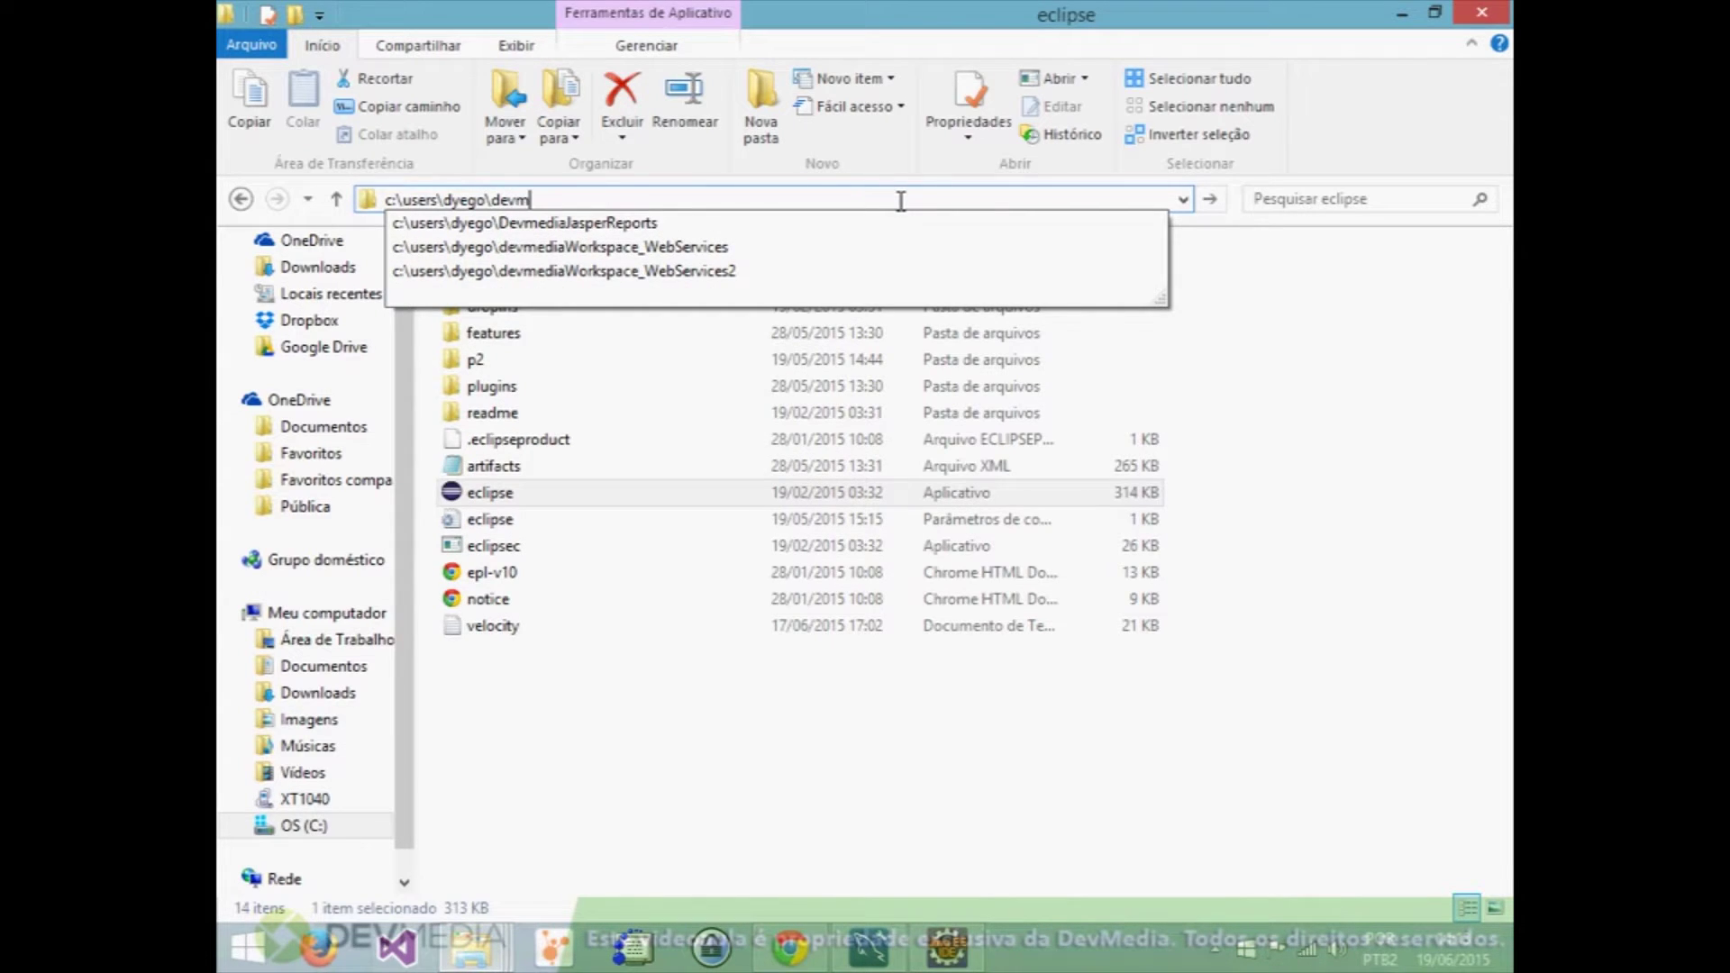
key(Down)
key(Return)
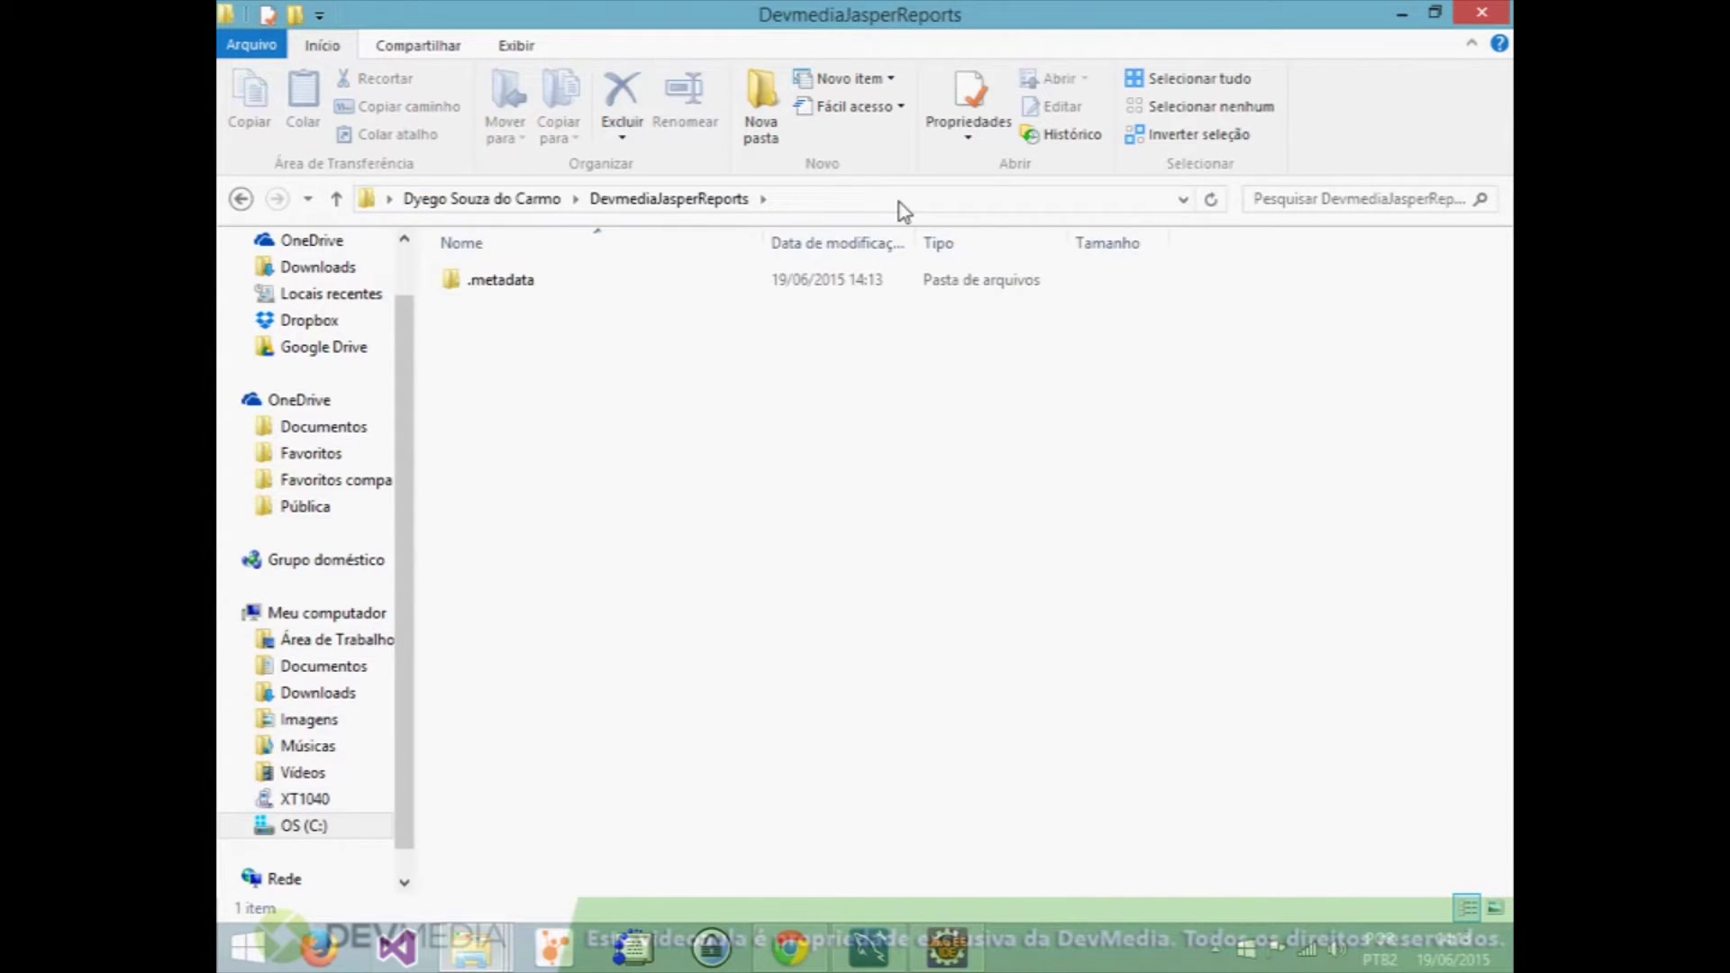
double_click(536, 284)
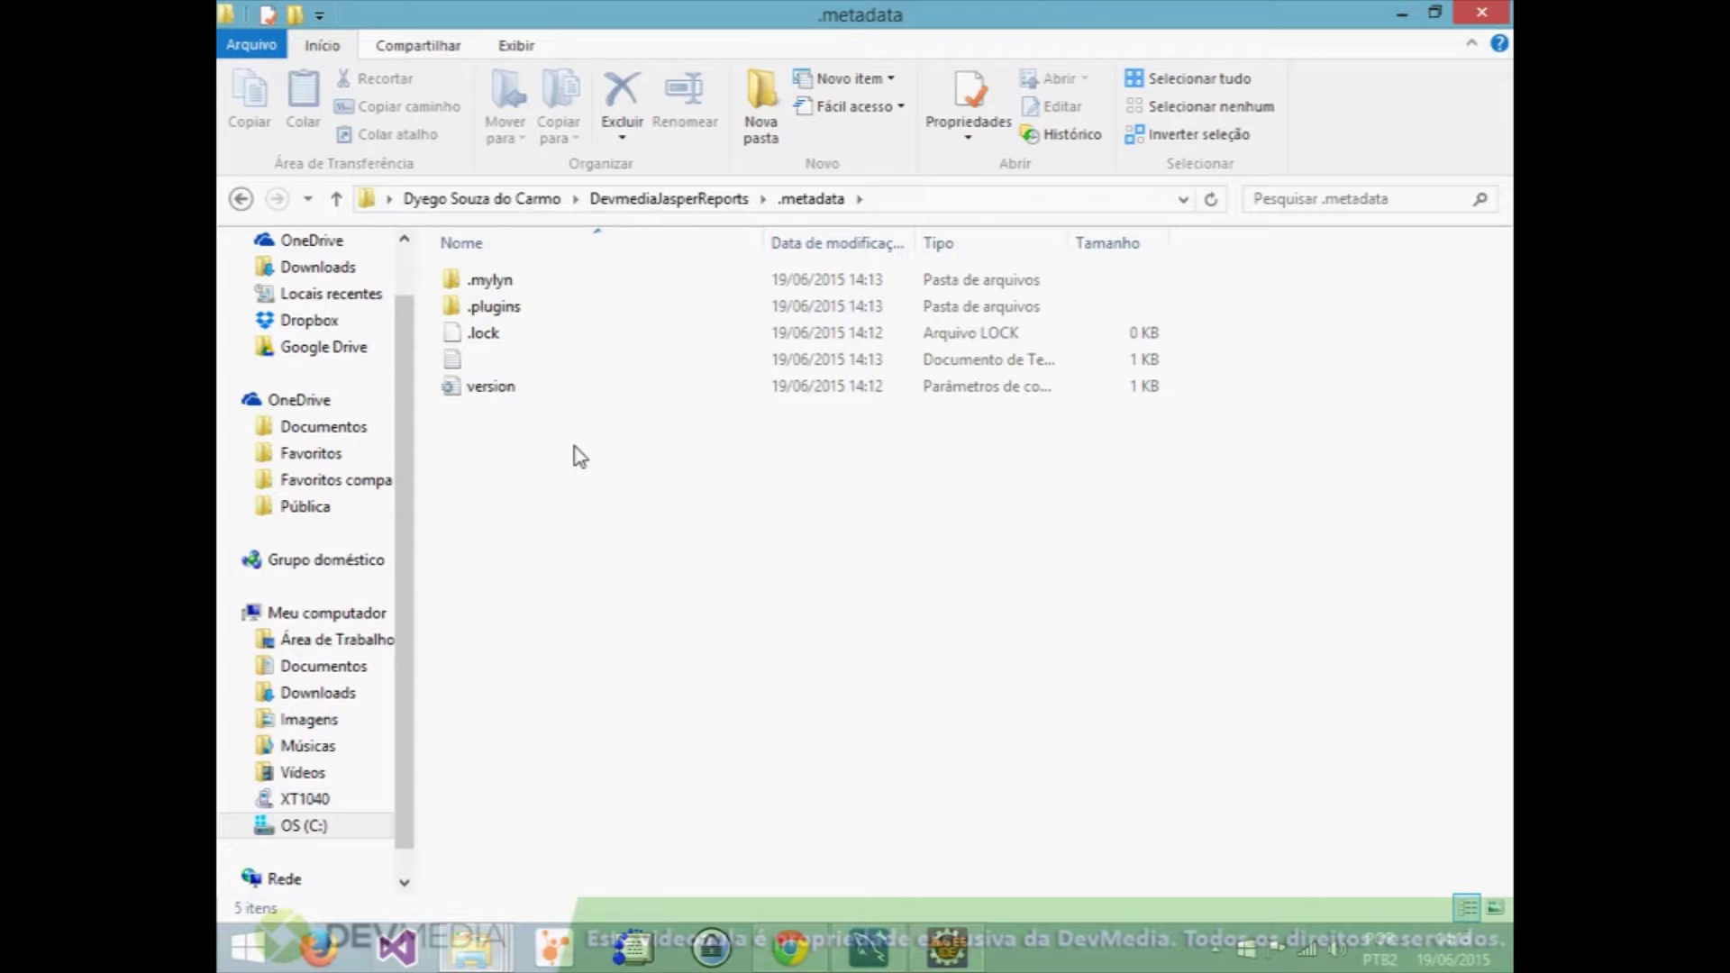
Switch to Eclipse, maximize its window and close the Welcome page.
click(946, 951)
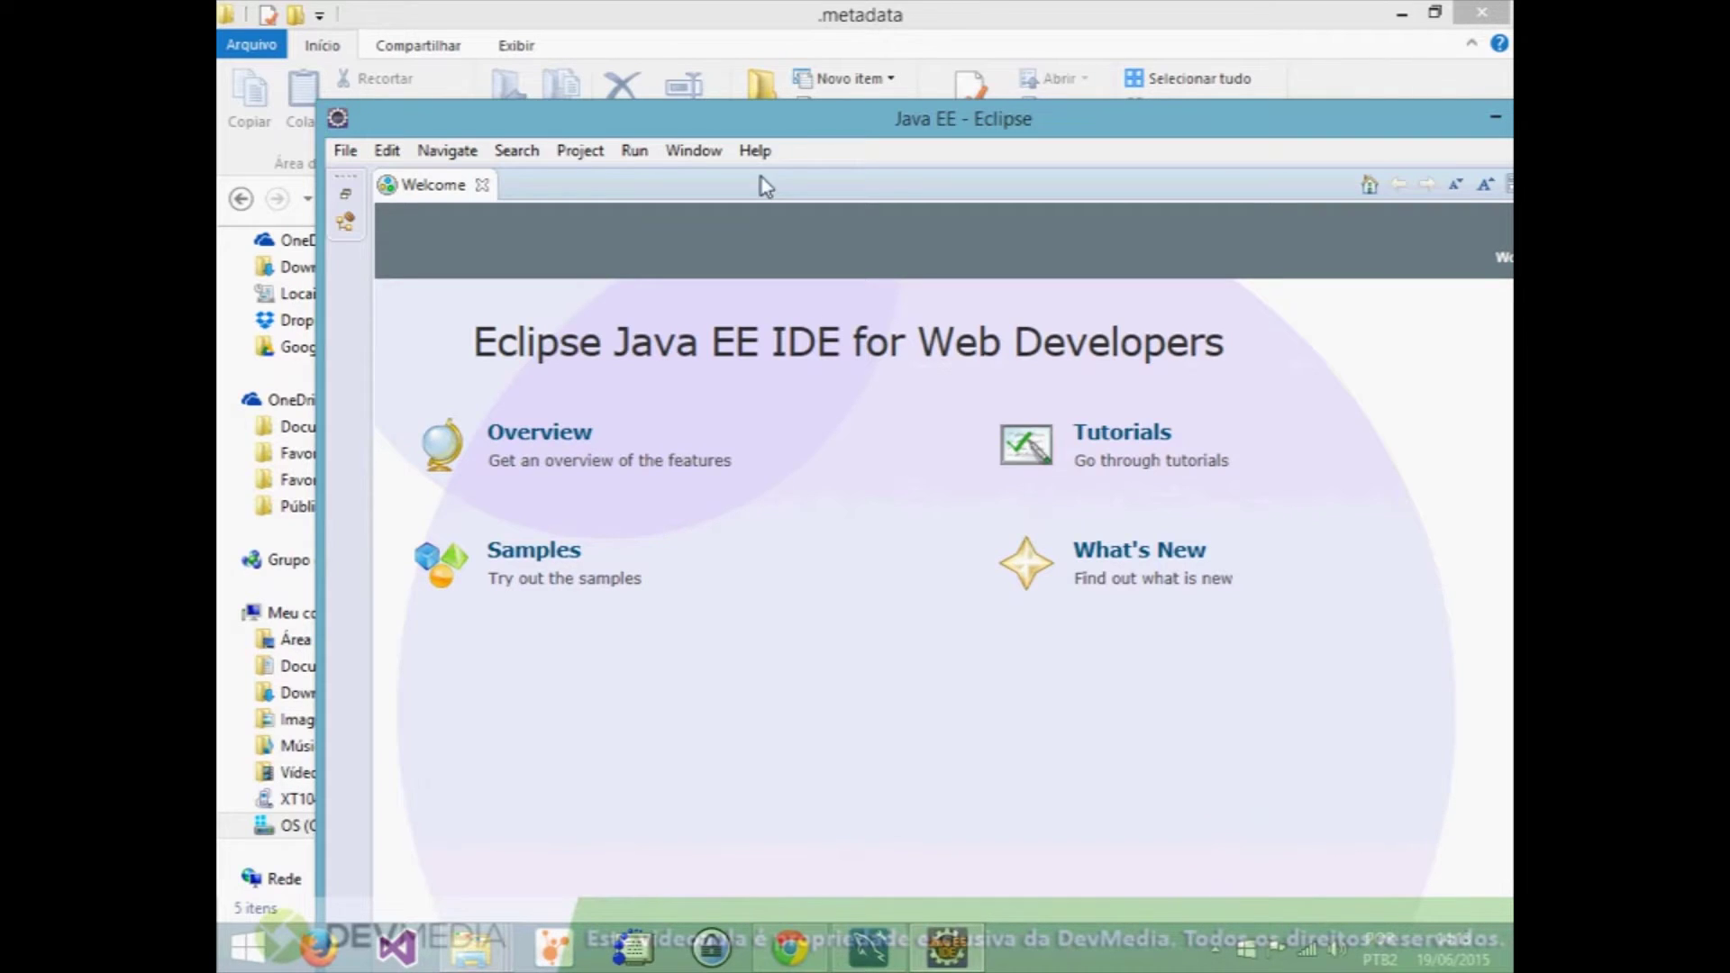
double_click(798, 118)
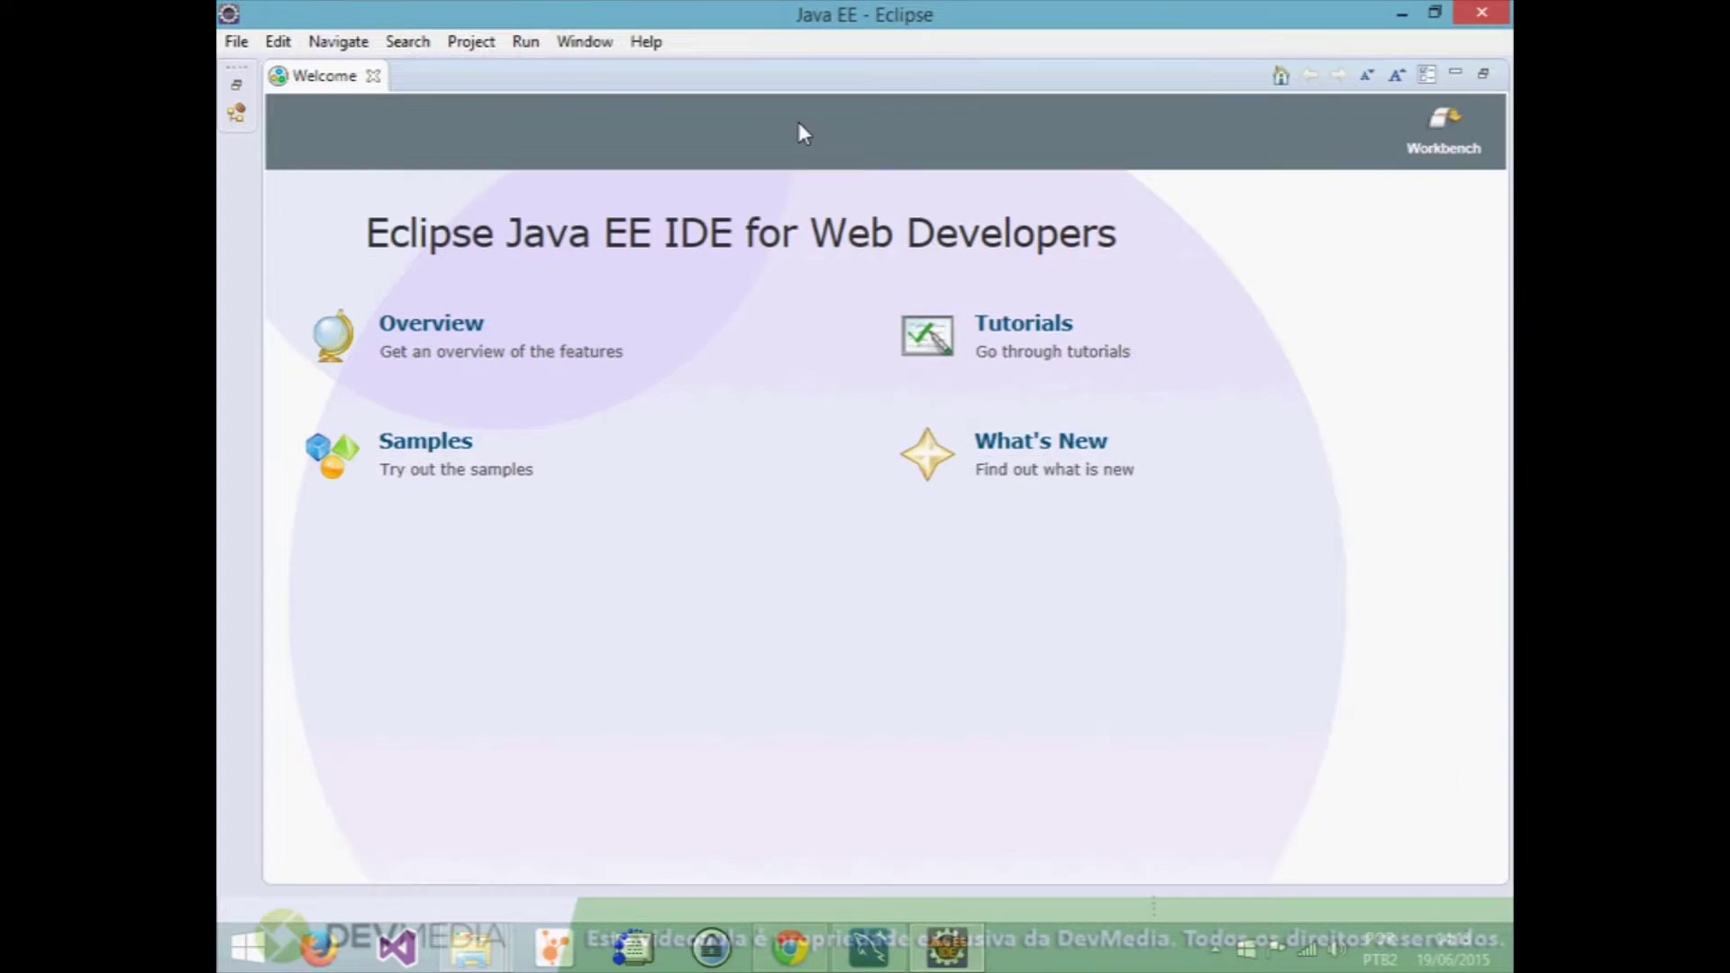
click(373, 75)
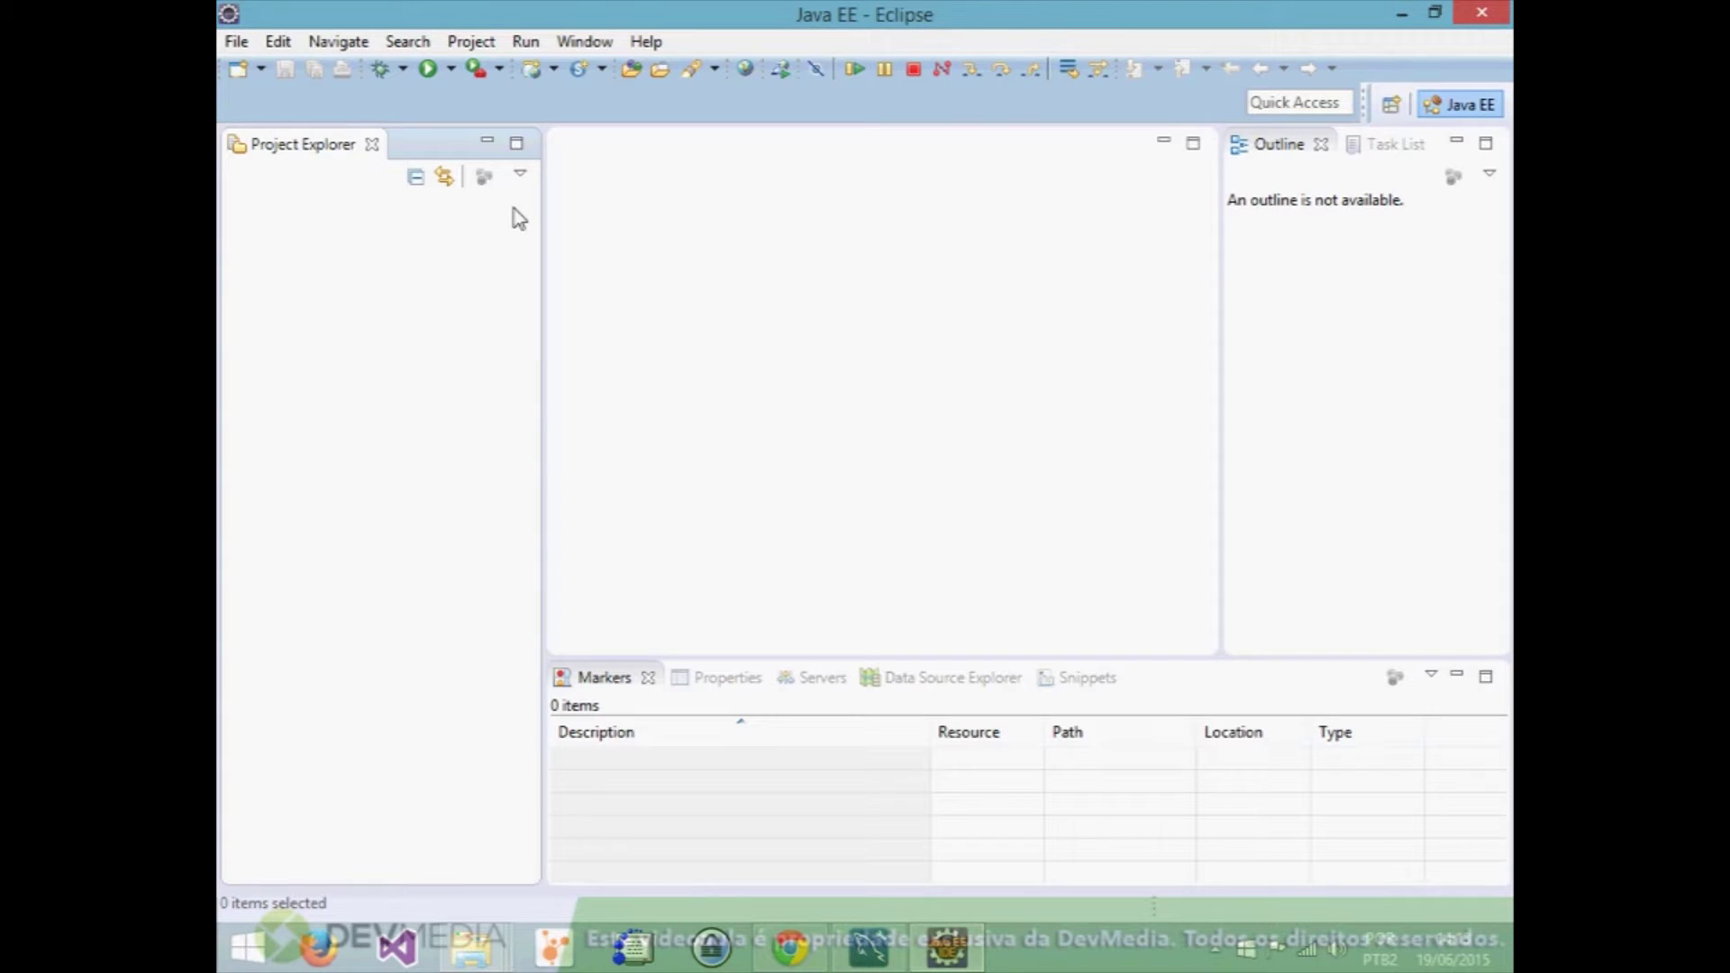
Start a new Maven project as a simple project without archetype selection, and proceed to its artifact settings.
click(236, 42)
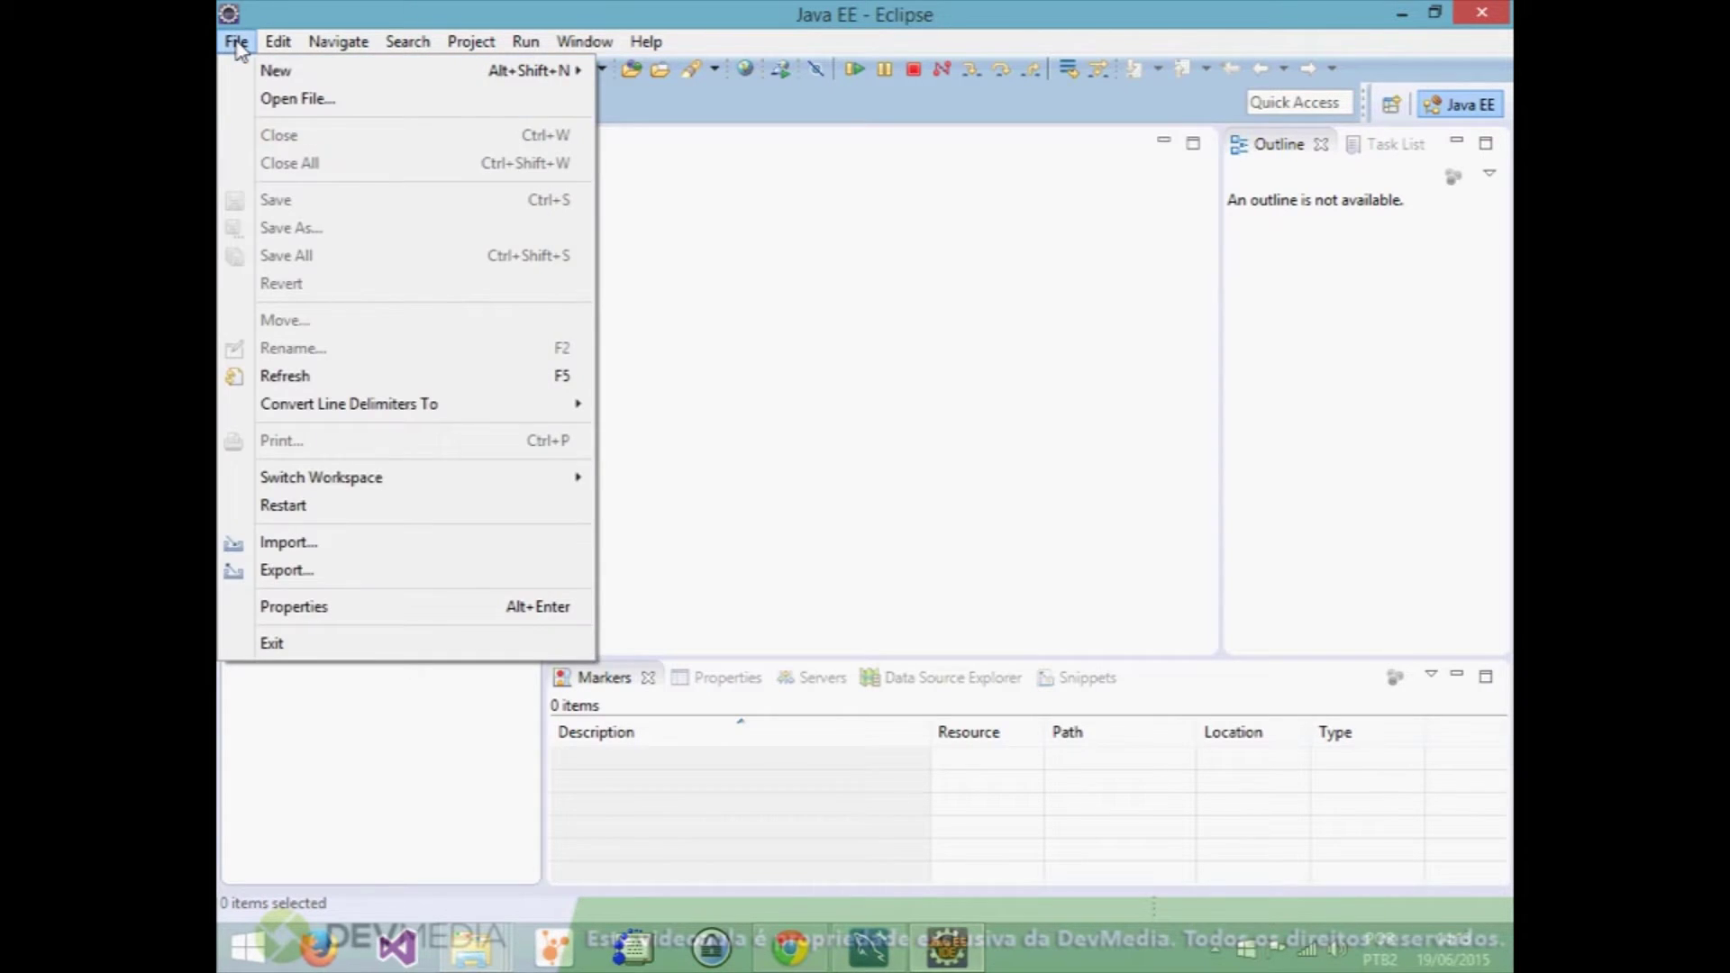
mouse_move(564, 71)
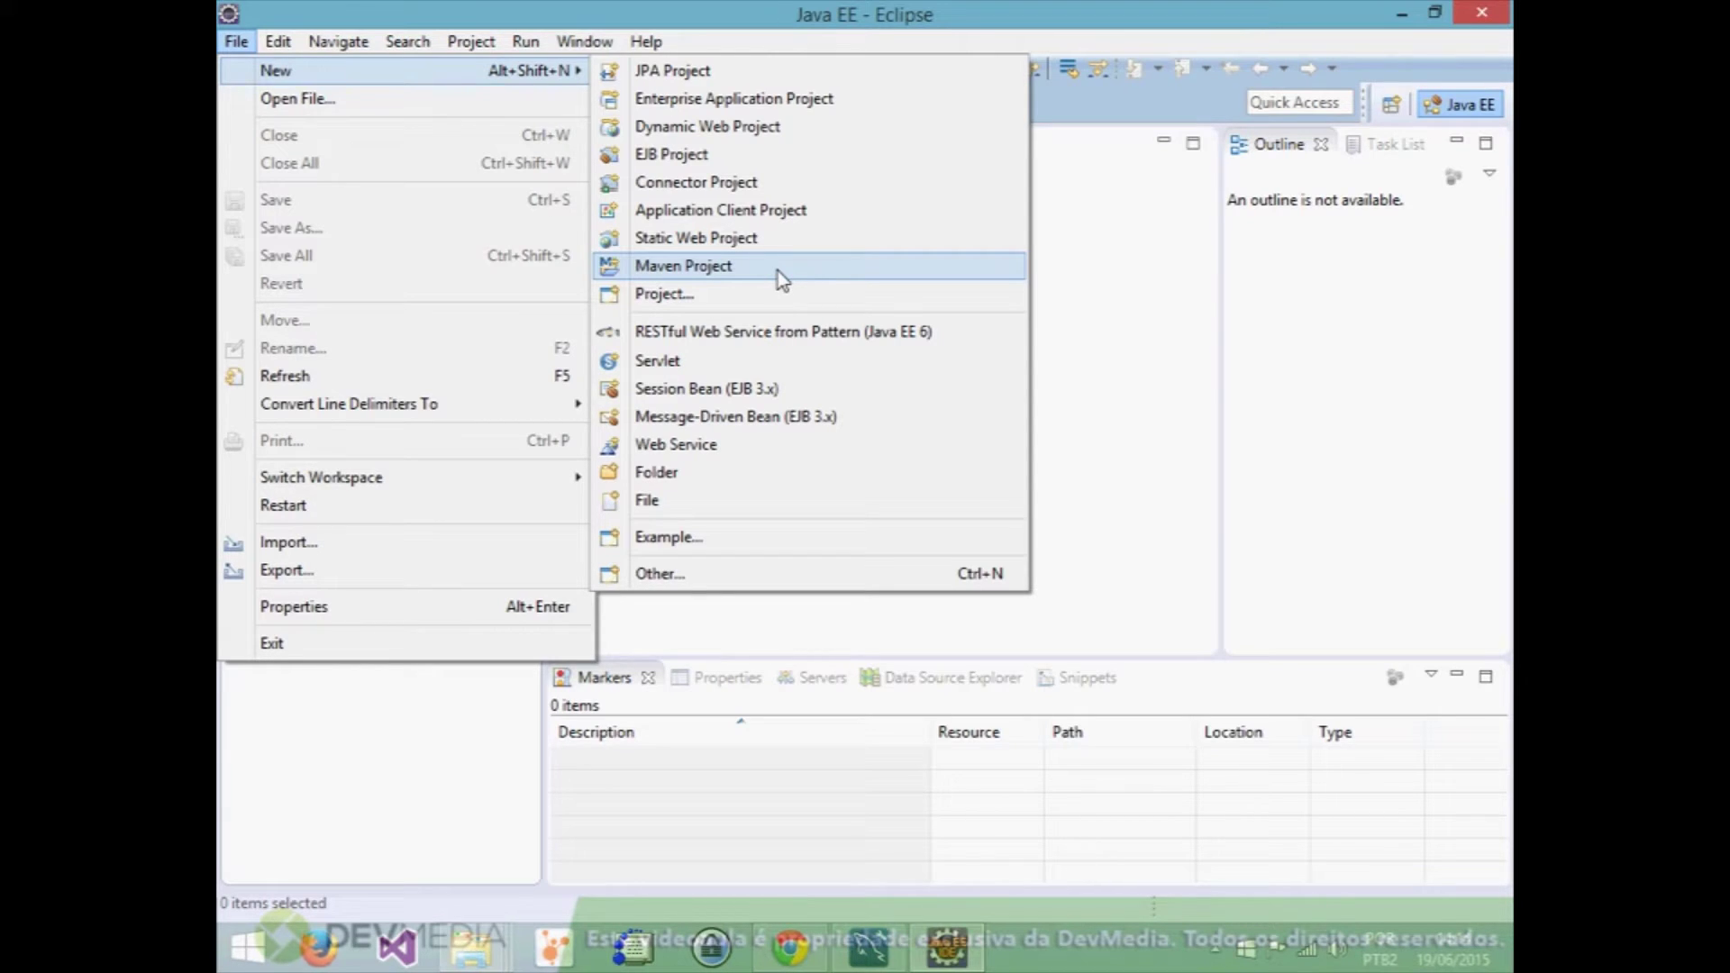
click(777, 272)
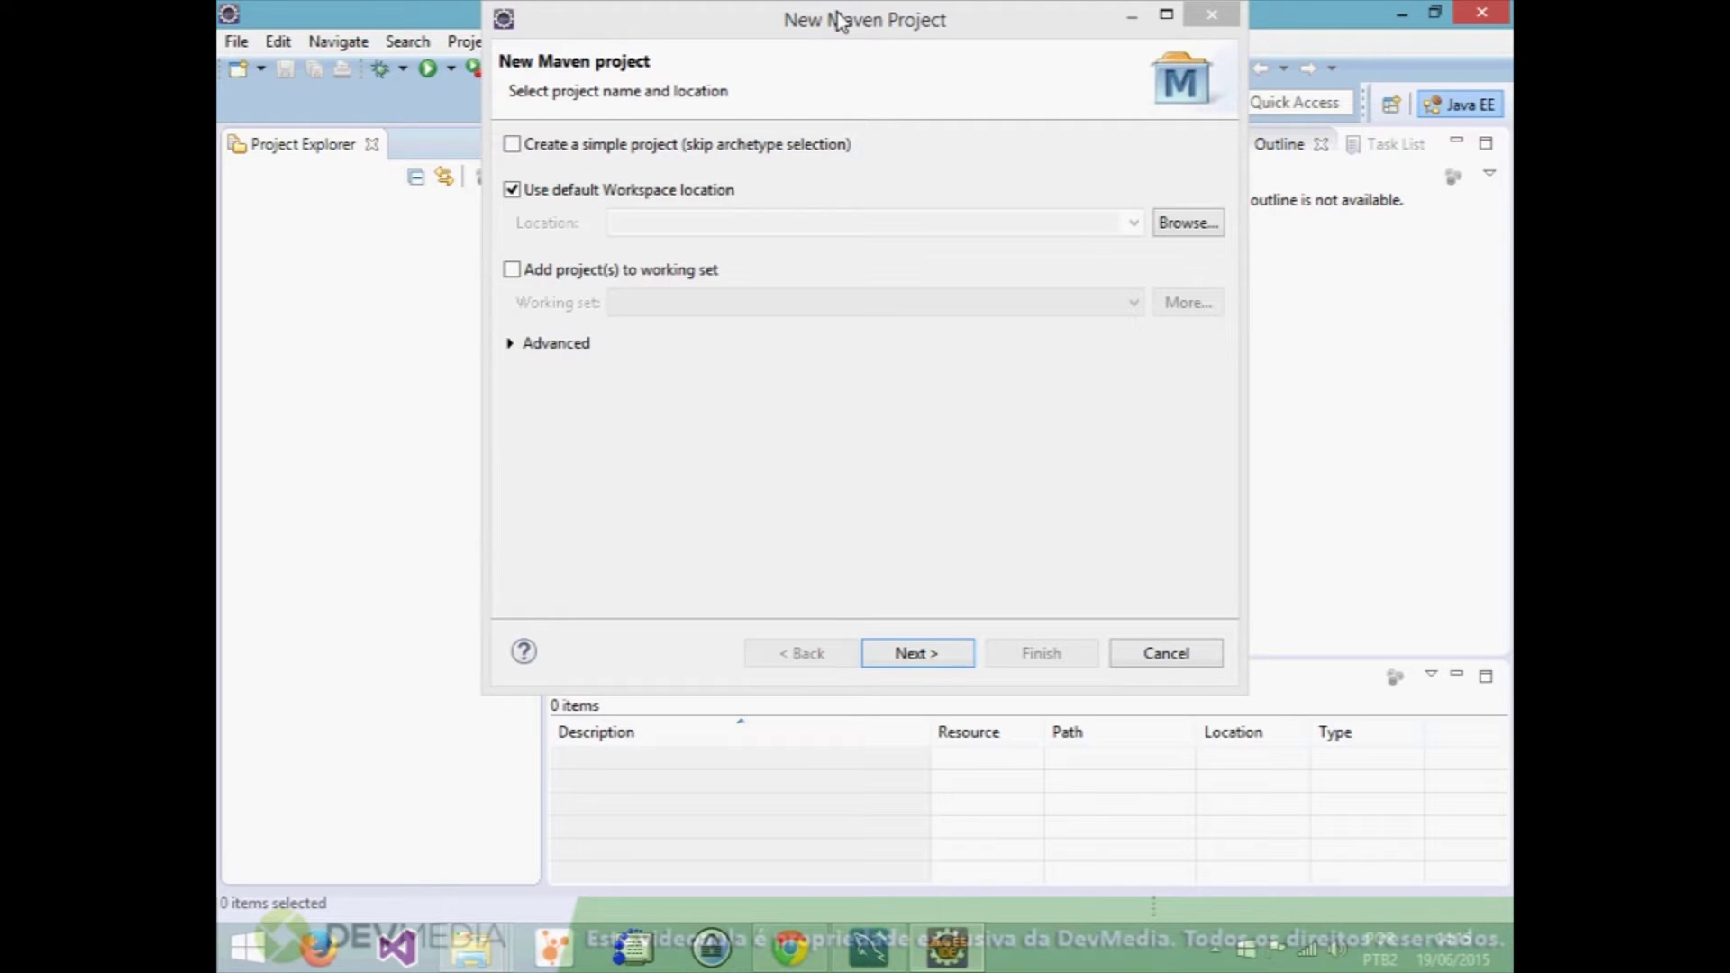
drag(838, 18, 817, 149)
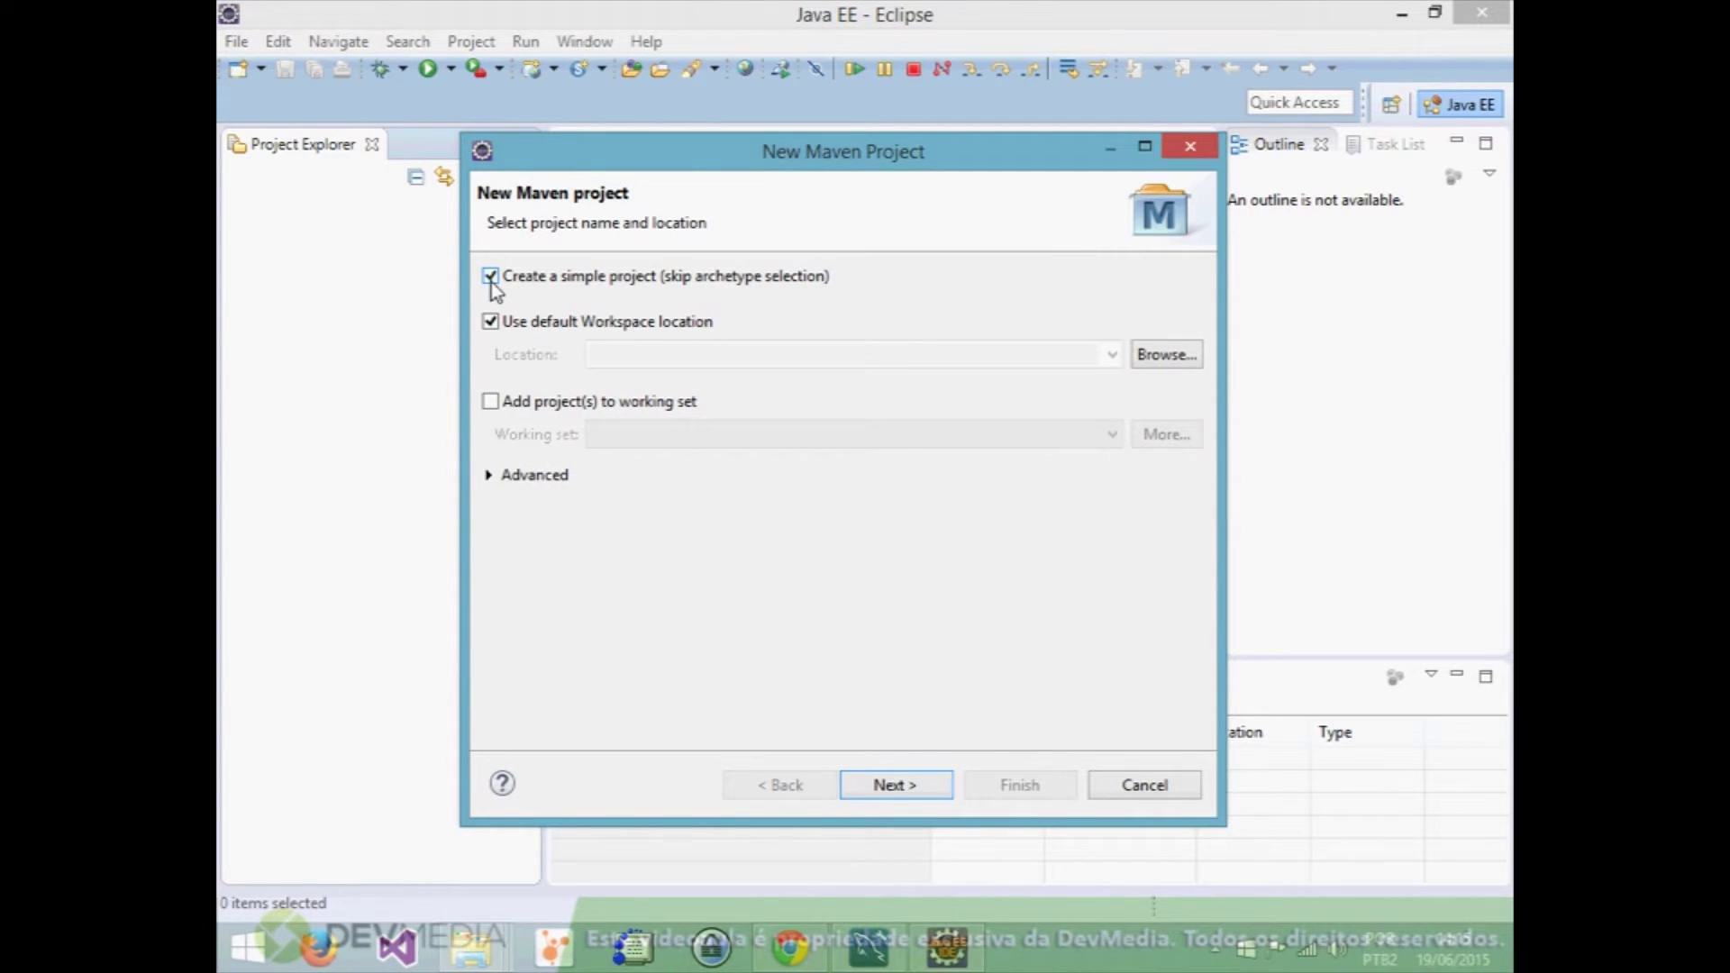
click(924, 790)
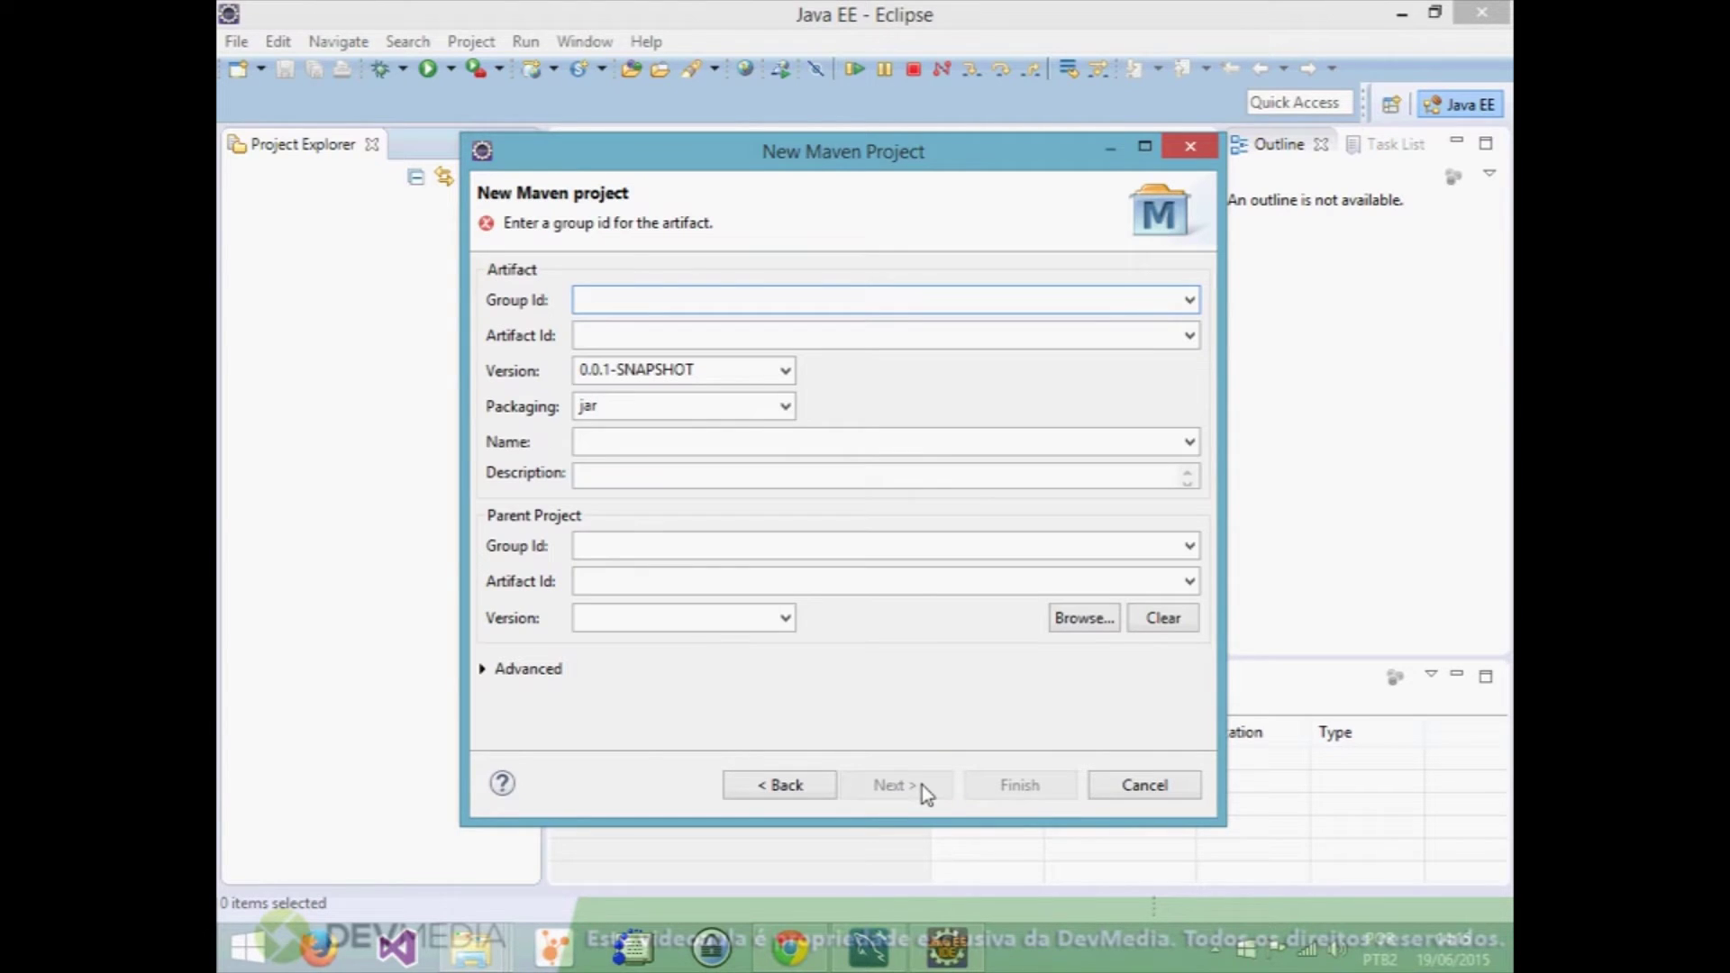
Set the artifact's group id to br.com.devmedia.jasper.
text(de)
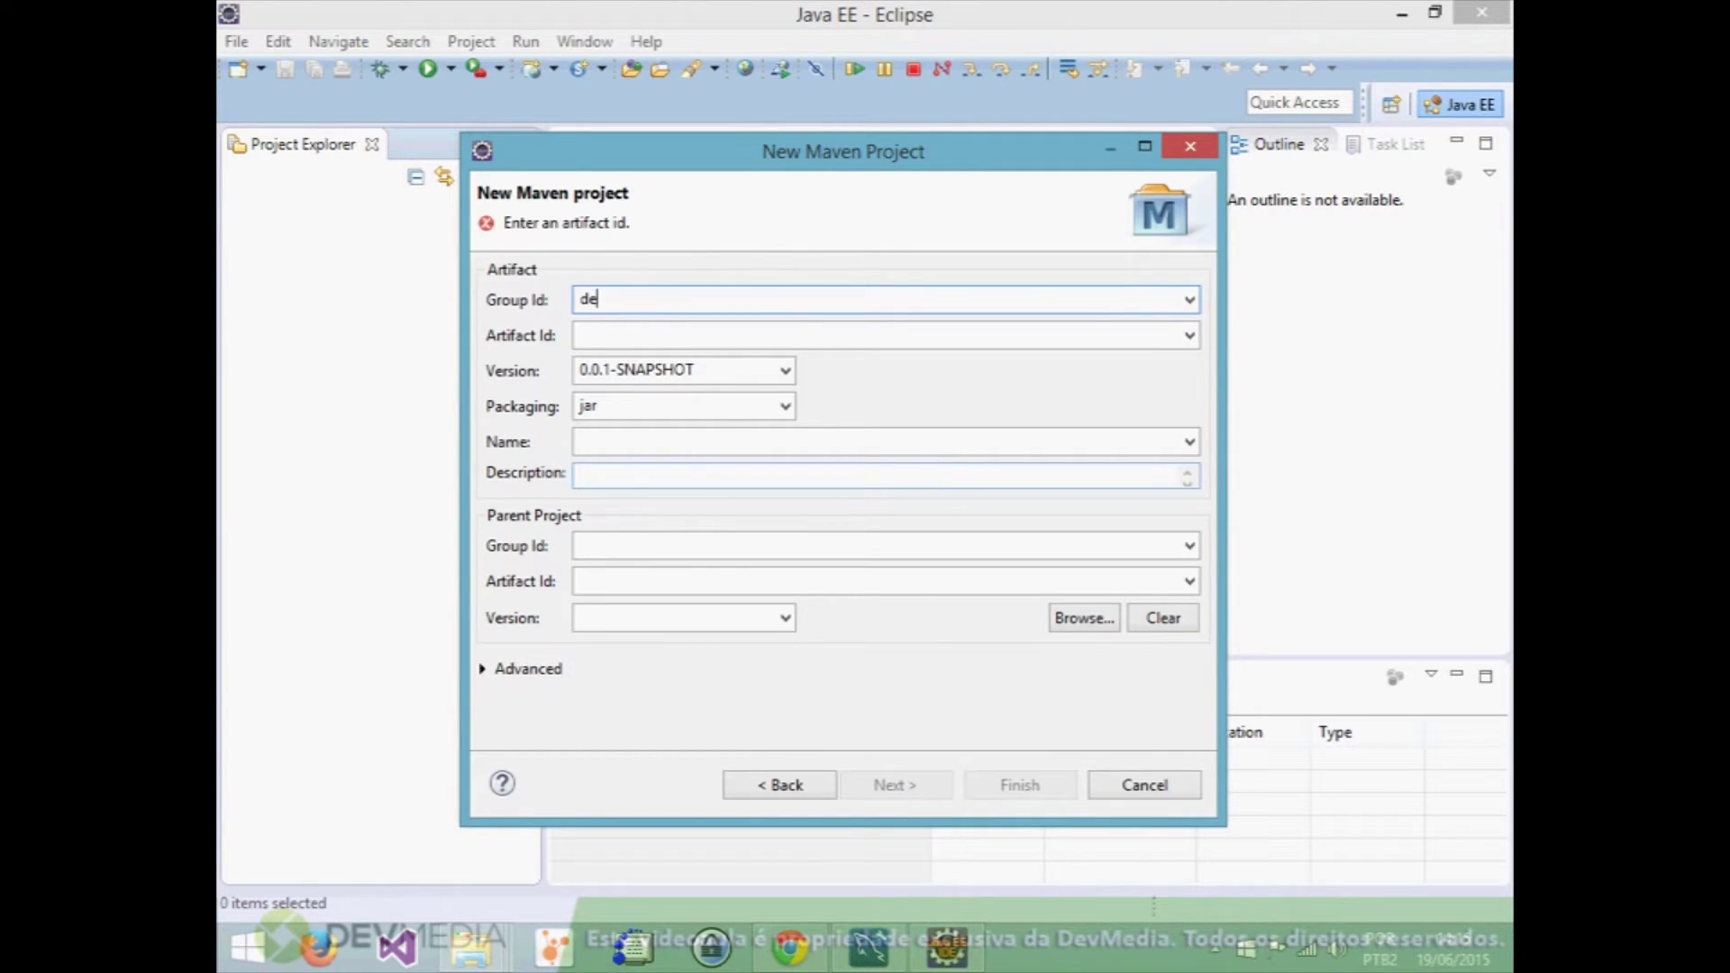
text(vmedia.jasper)
key(Home)
text(com.)
key(Home)
text(br.)
key(Tab)
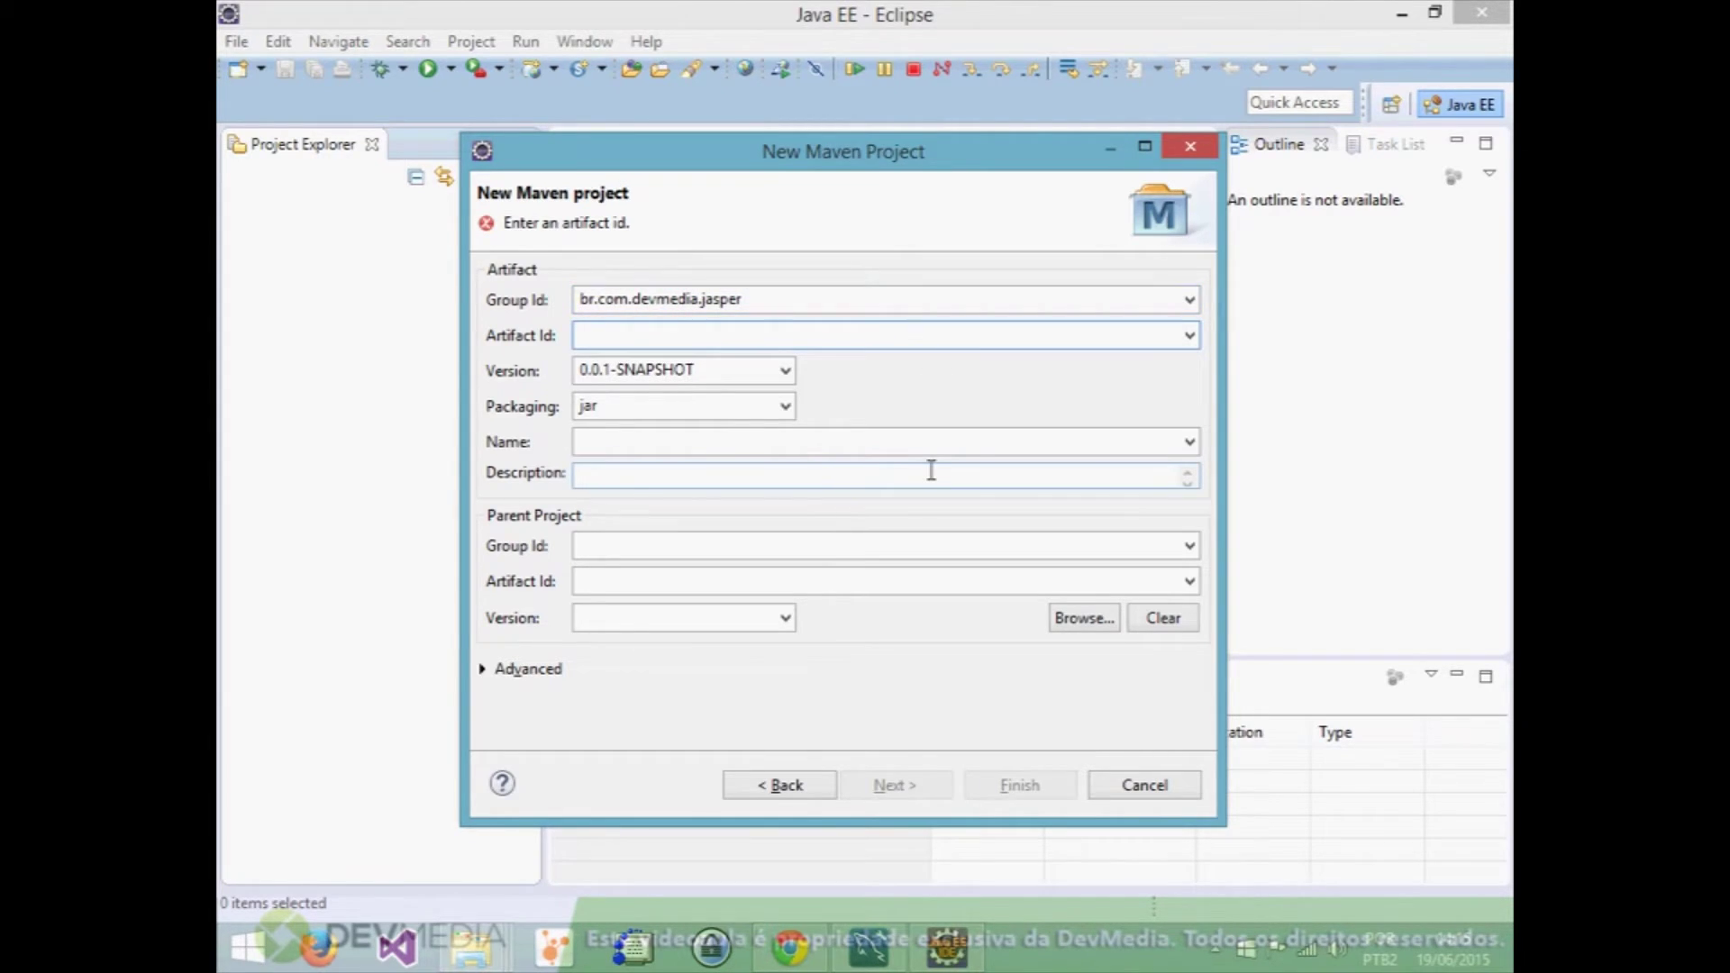
Set the artifact id to jasperreport and finish creating the Maven project.
text(jas)
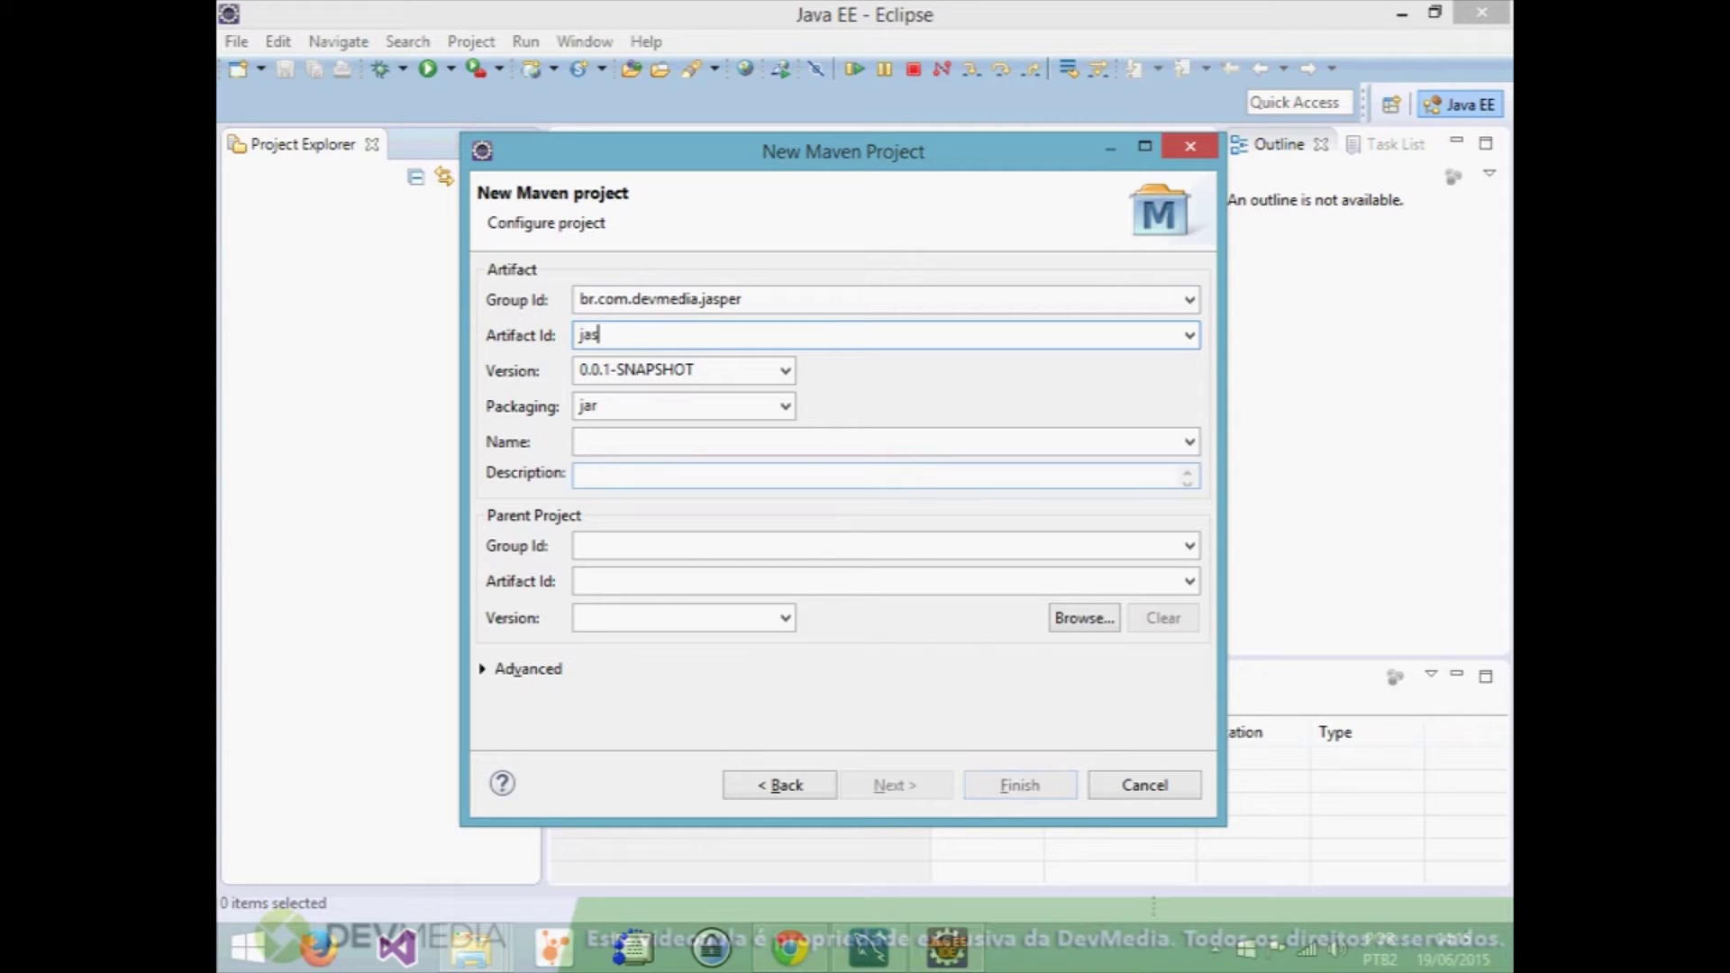
text(perreport)
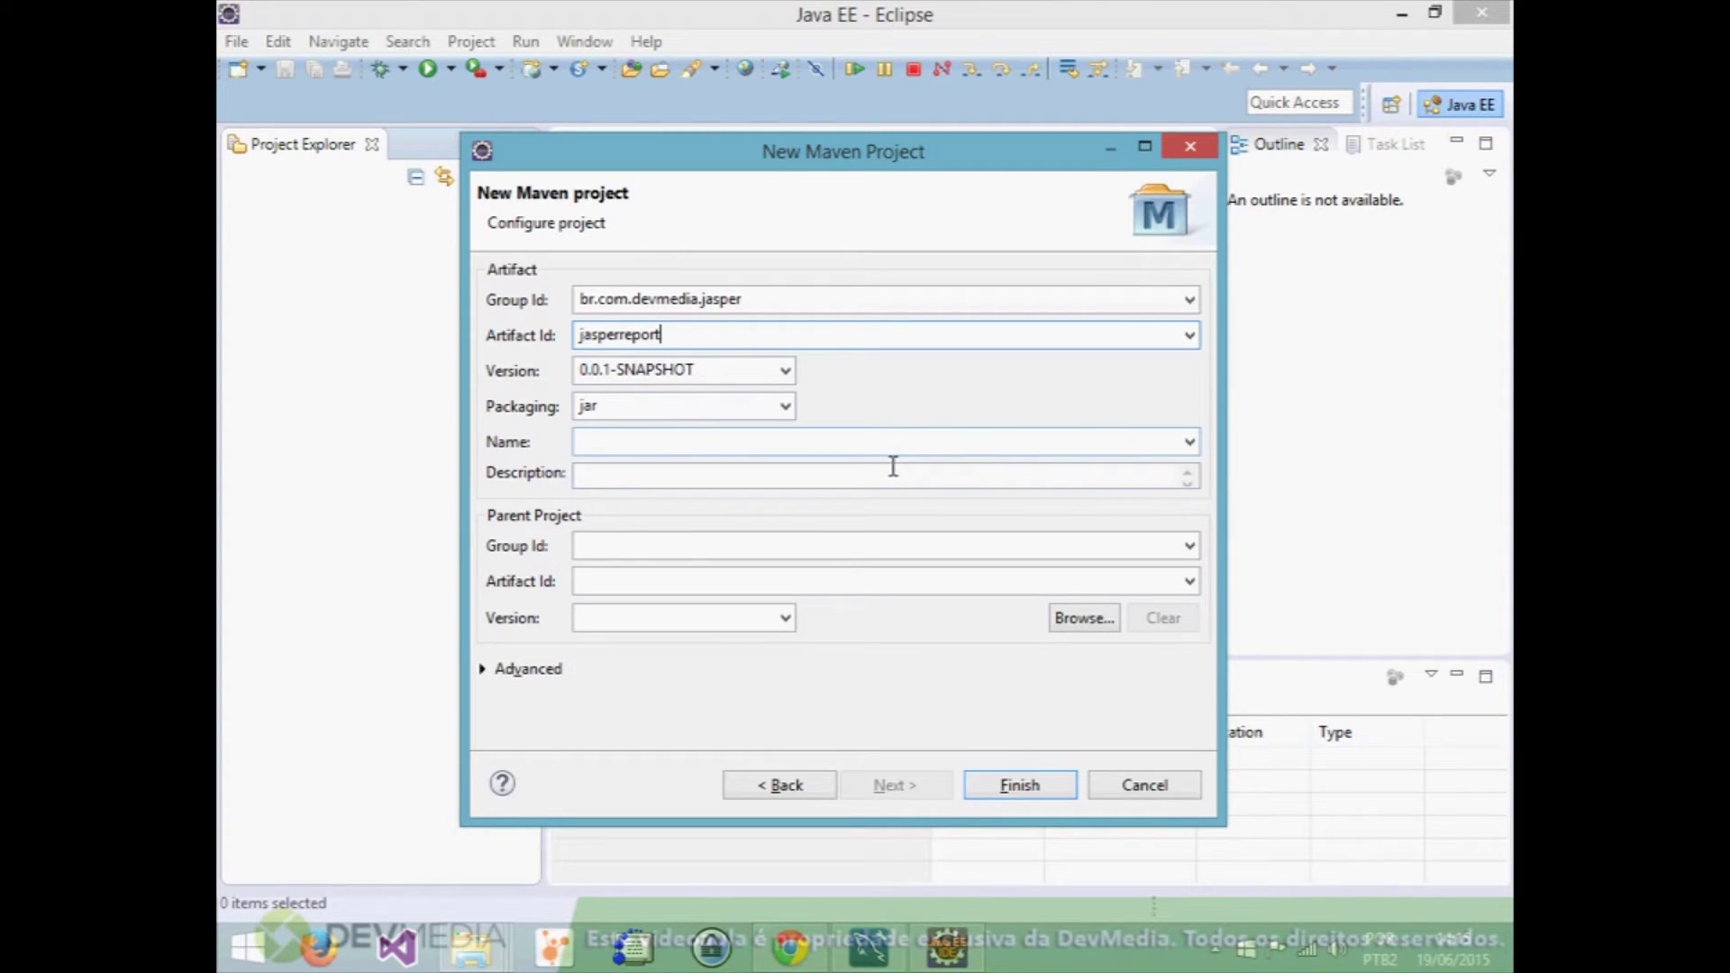
click(1020, 792)
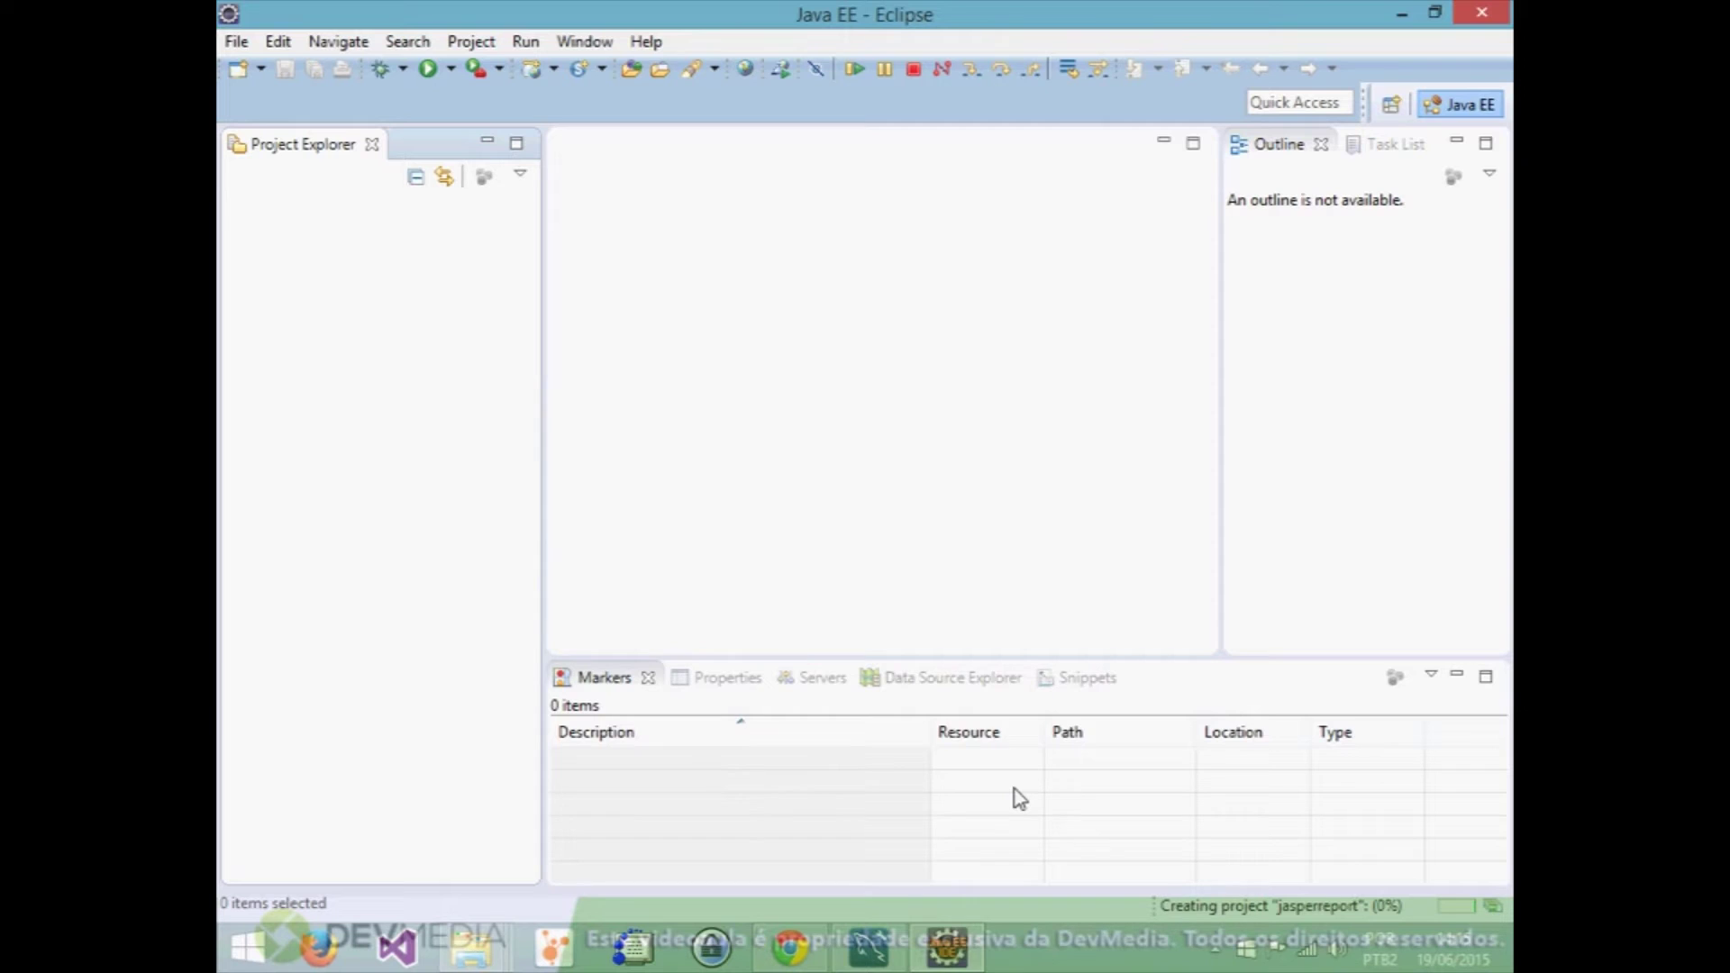
Return to Eclipse and expand the jasperreport project to show its source folders and pom.xml.
click(814, 946)
click(946, 946)
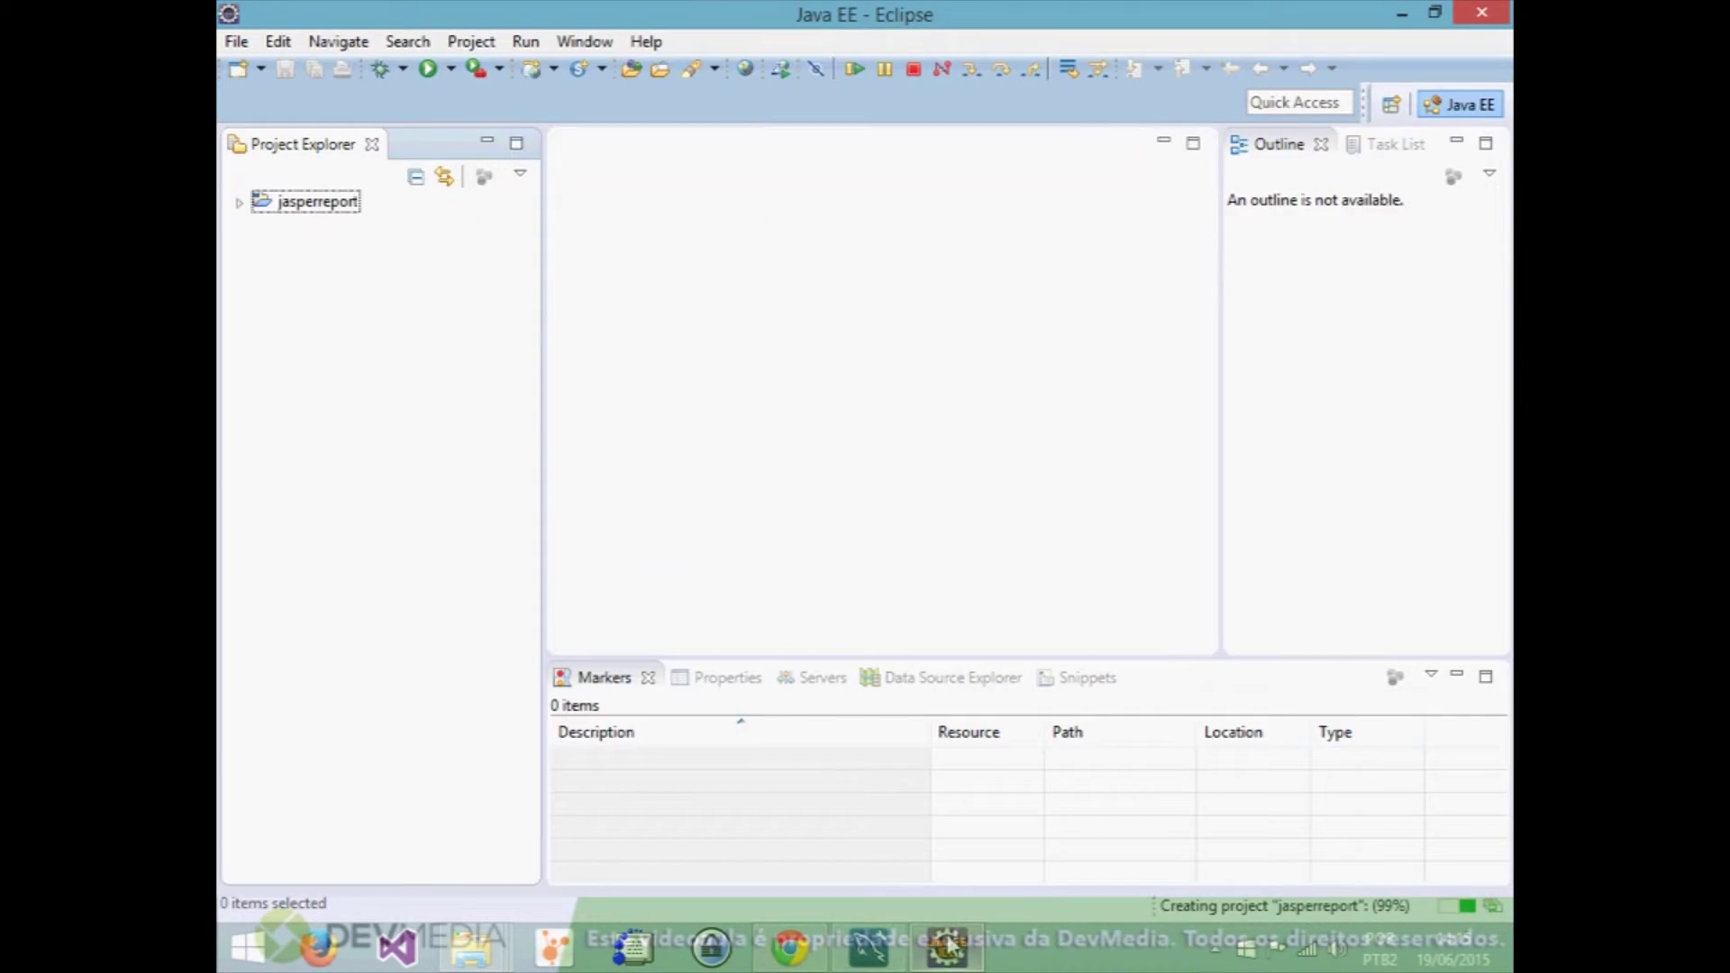
click(237, 204)
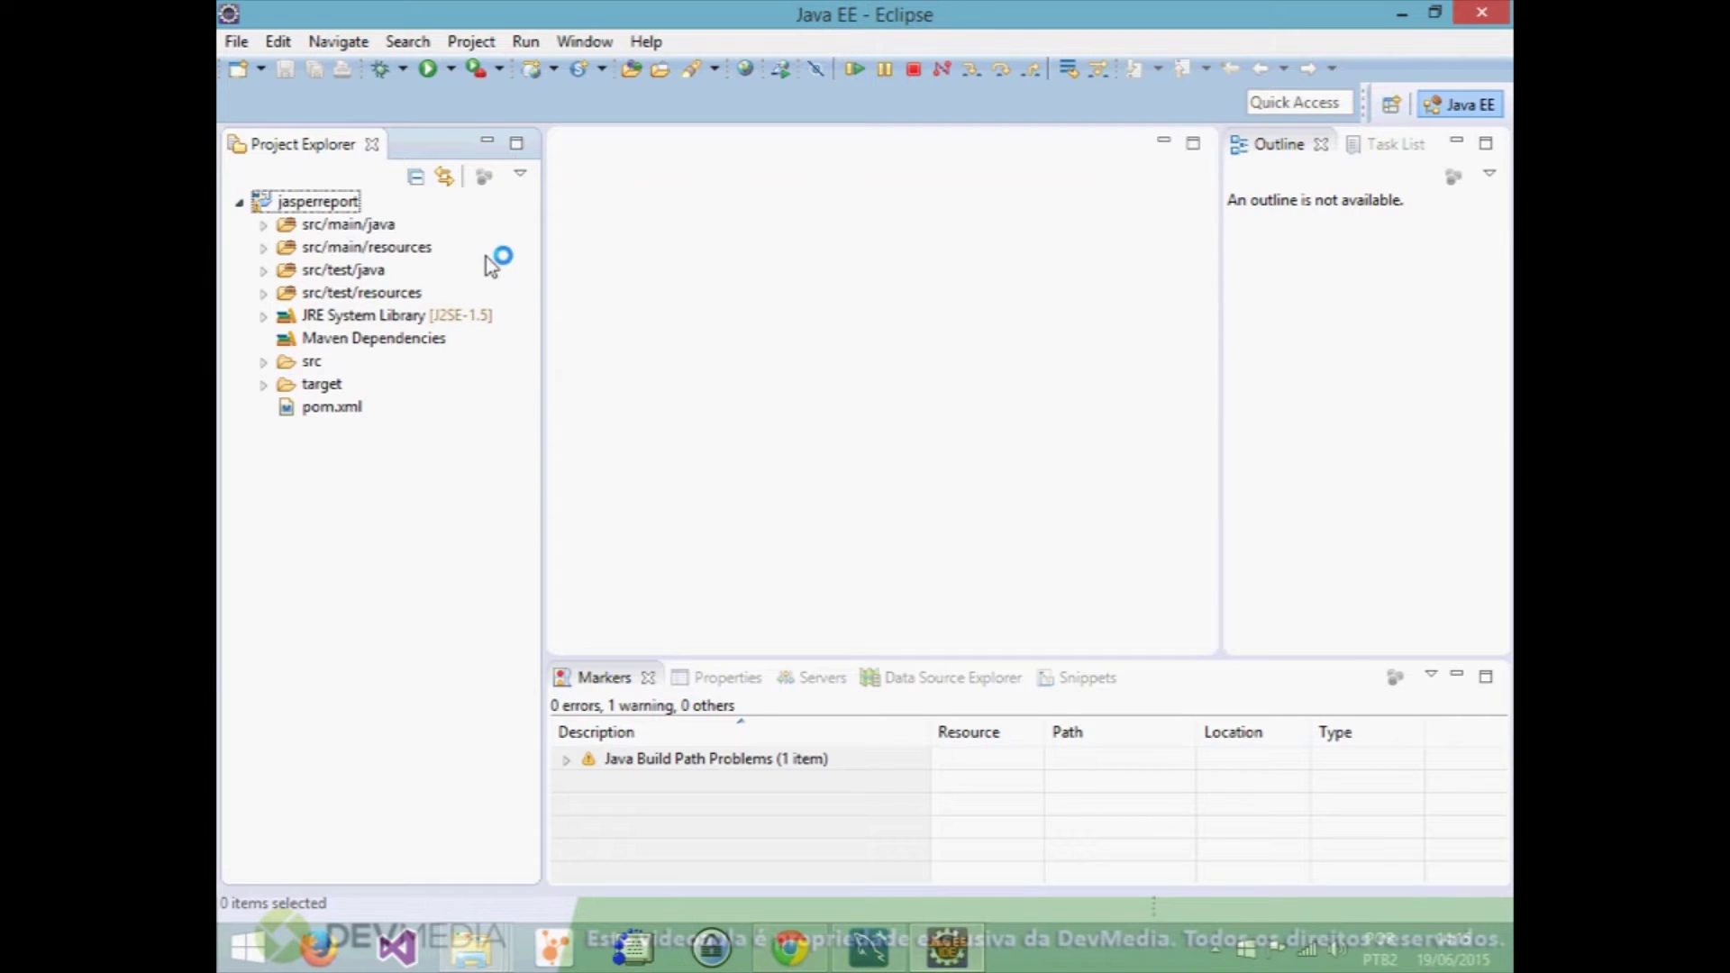
Switch to Chrome and look over the Jaspersoft Studio project page on the Jaspersoft Community site.
click(777, 957)
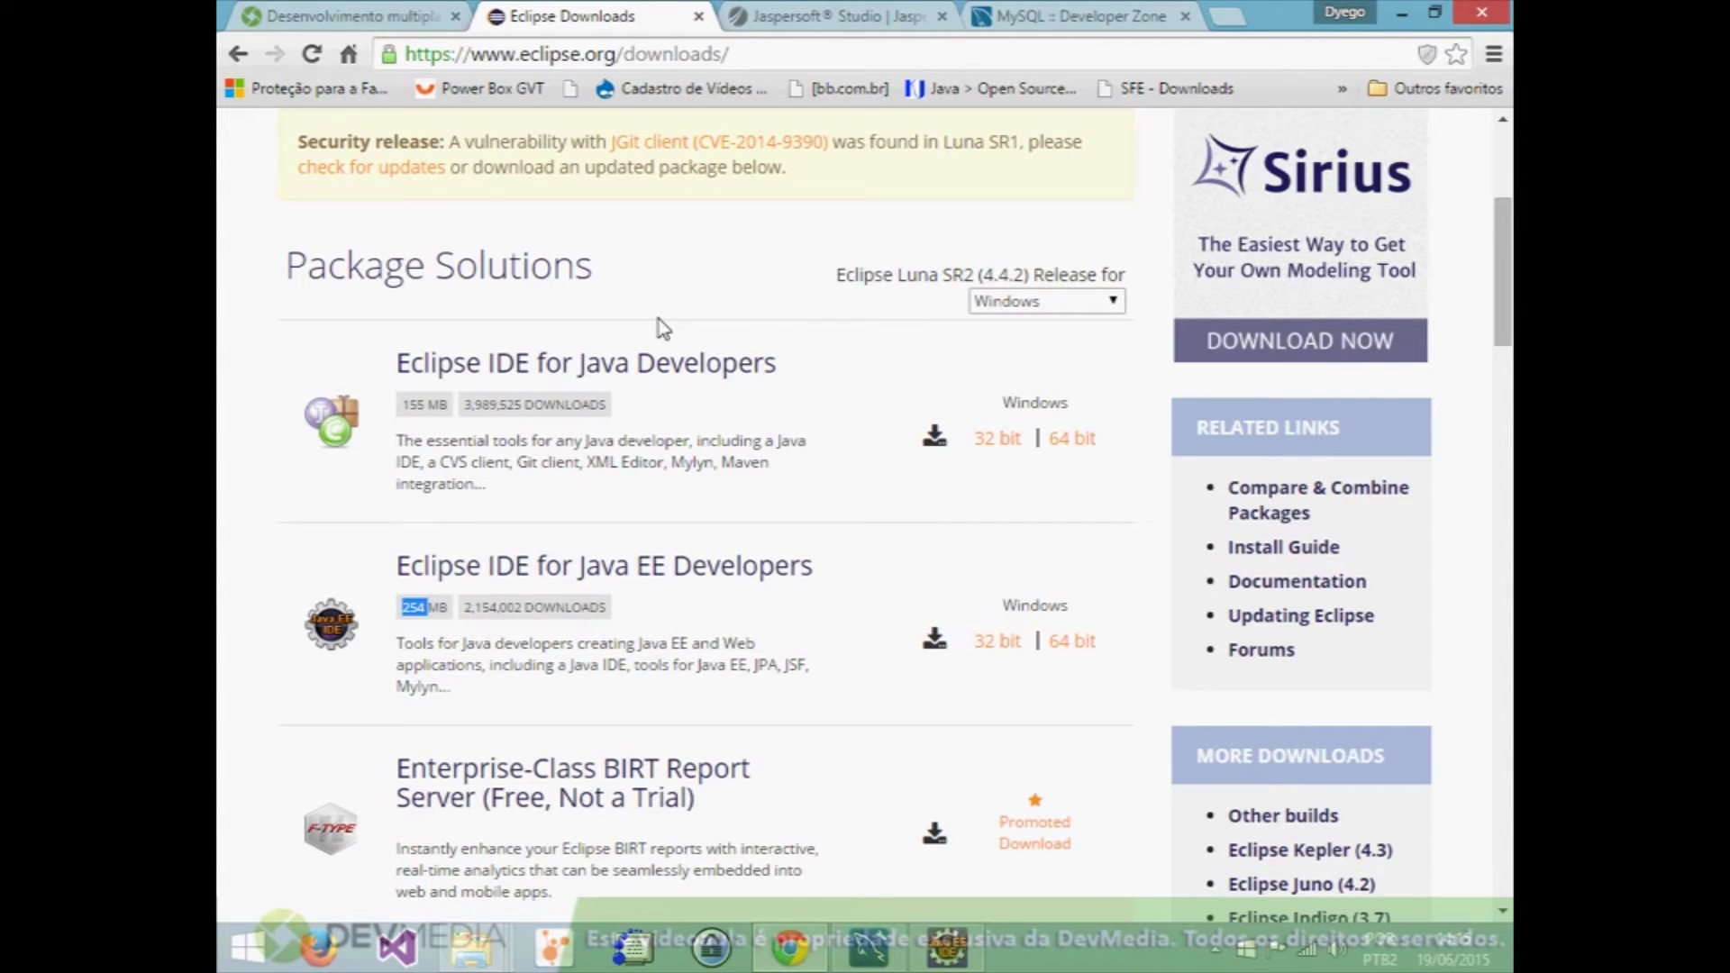
click(831, 27)
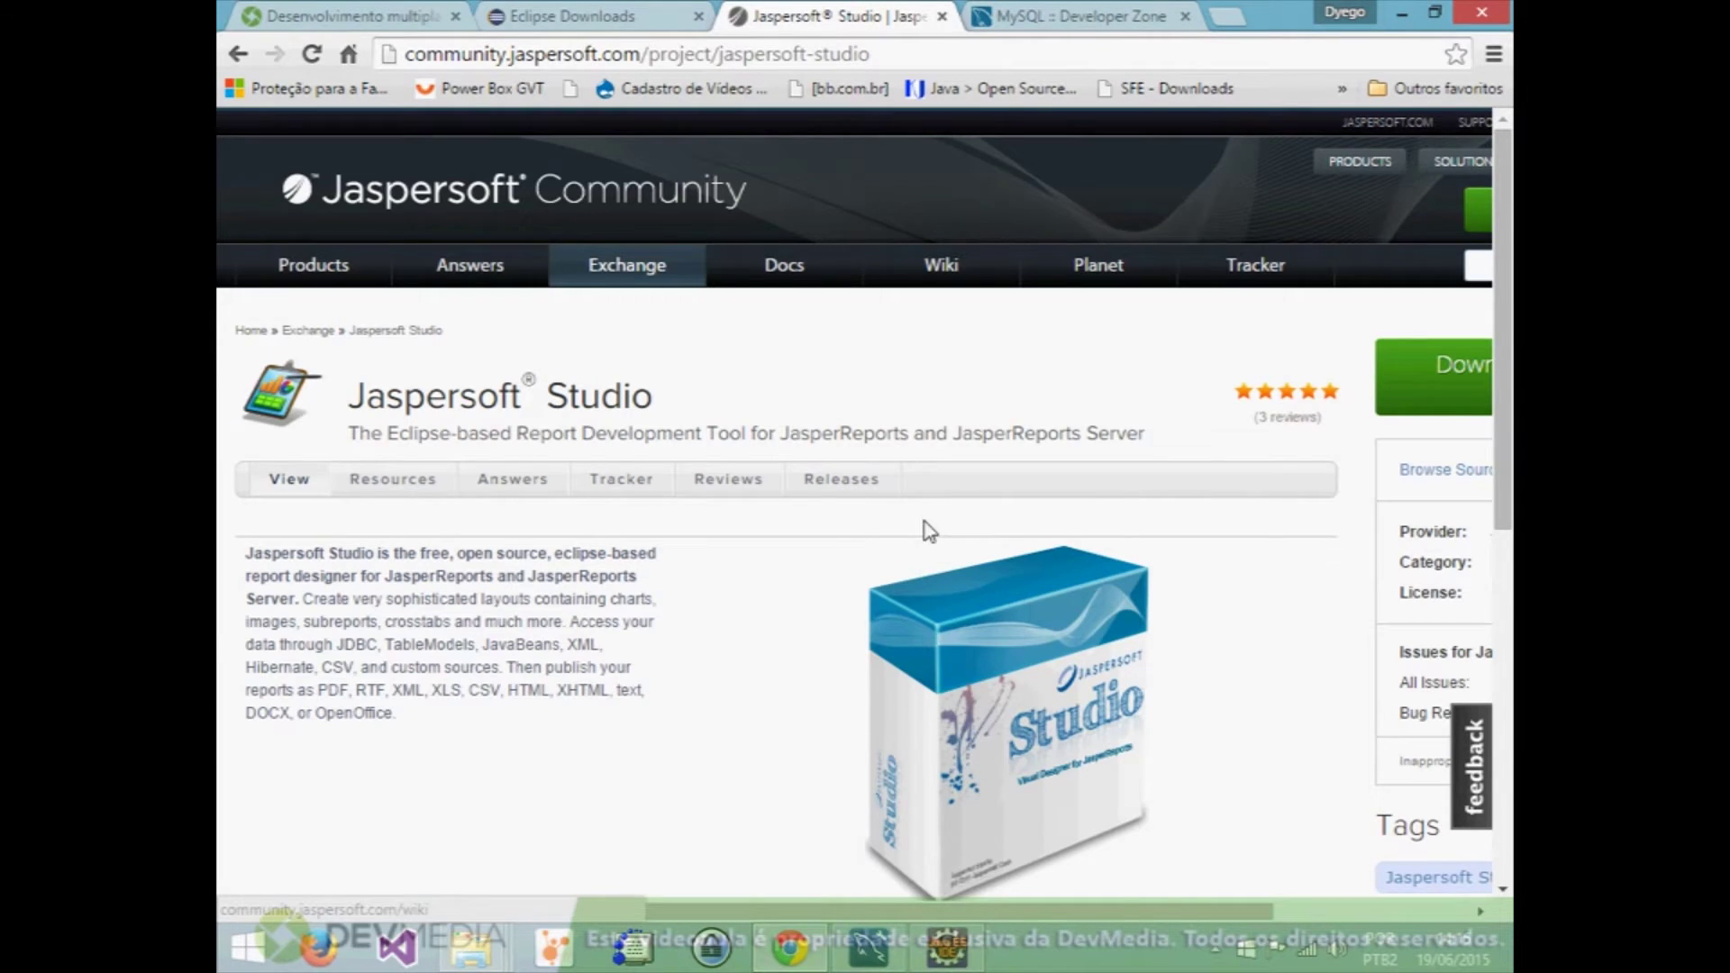
scroll(928, 530, down, 5)
scroll(908, 533, up, 5)
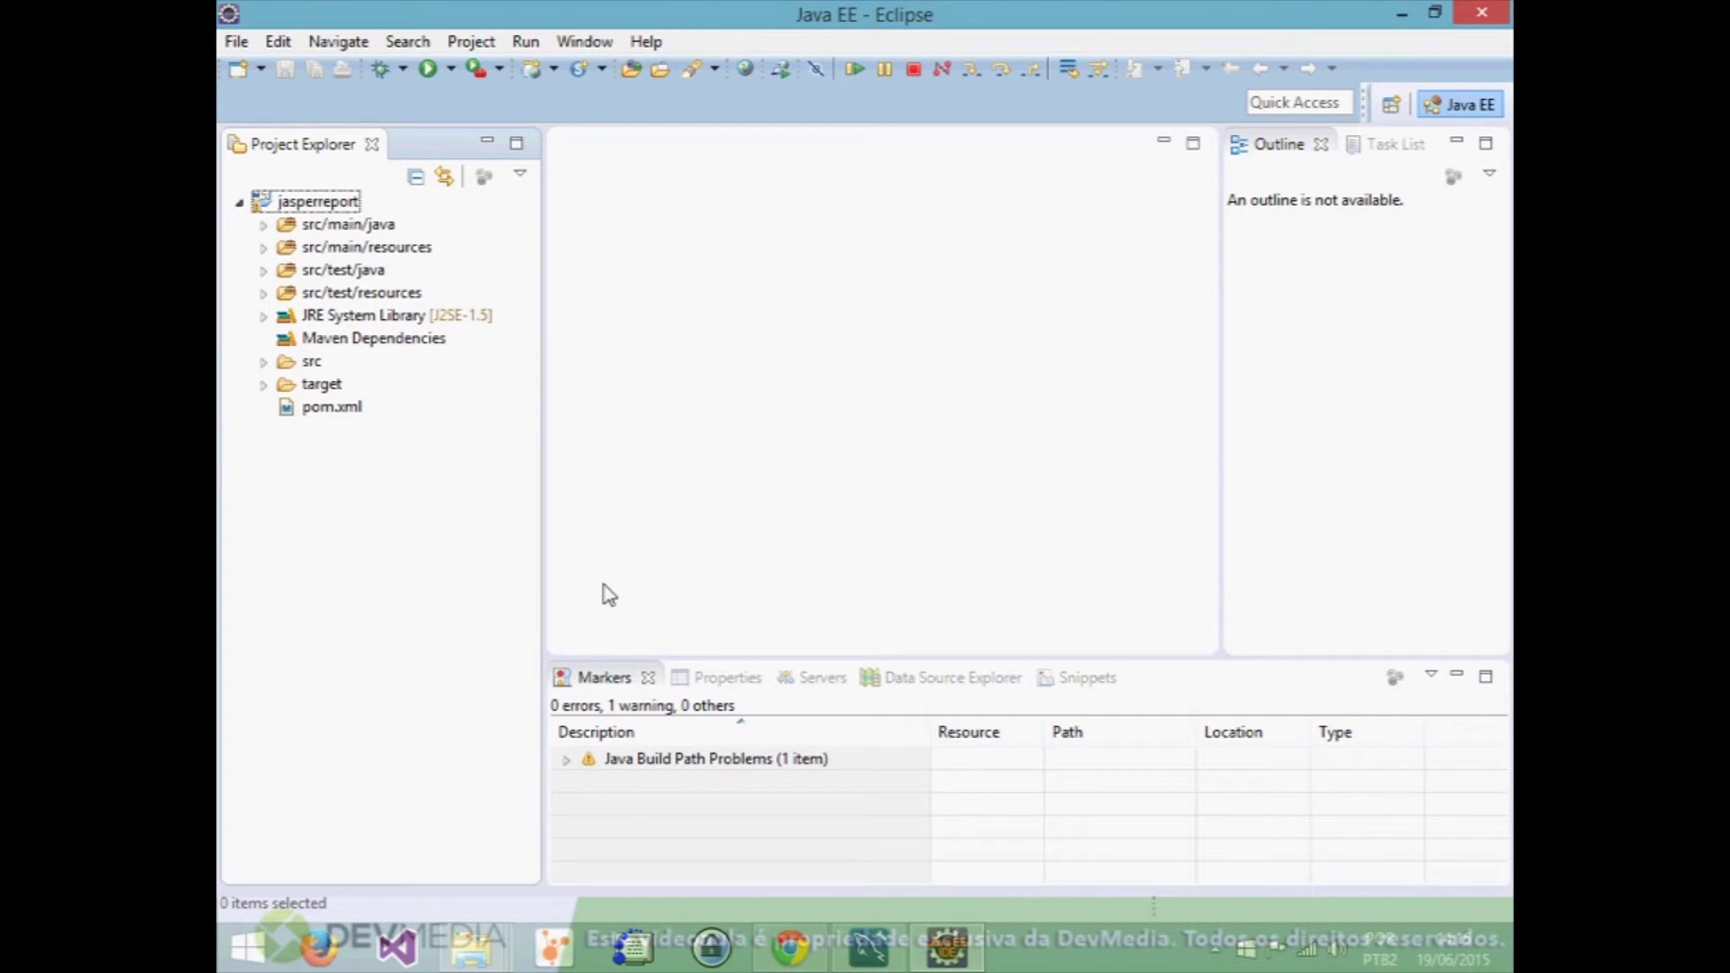
Return to Chrome and open the Releases page of the Jaspersoft Studio project.
click(790, 947)
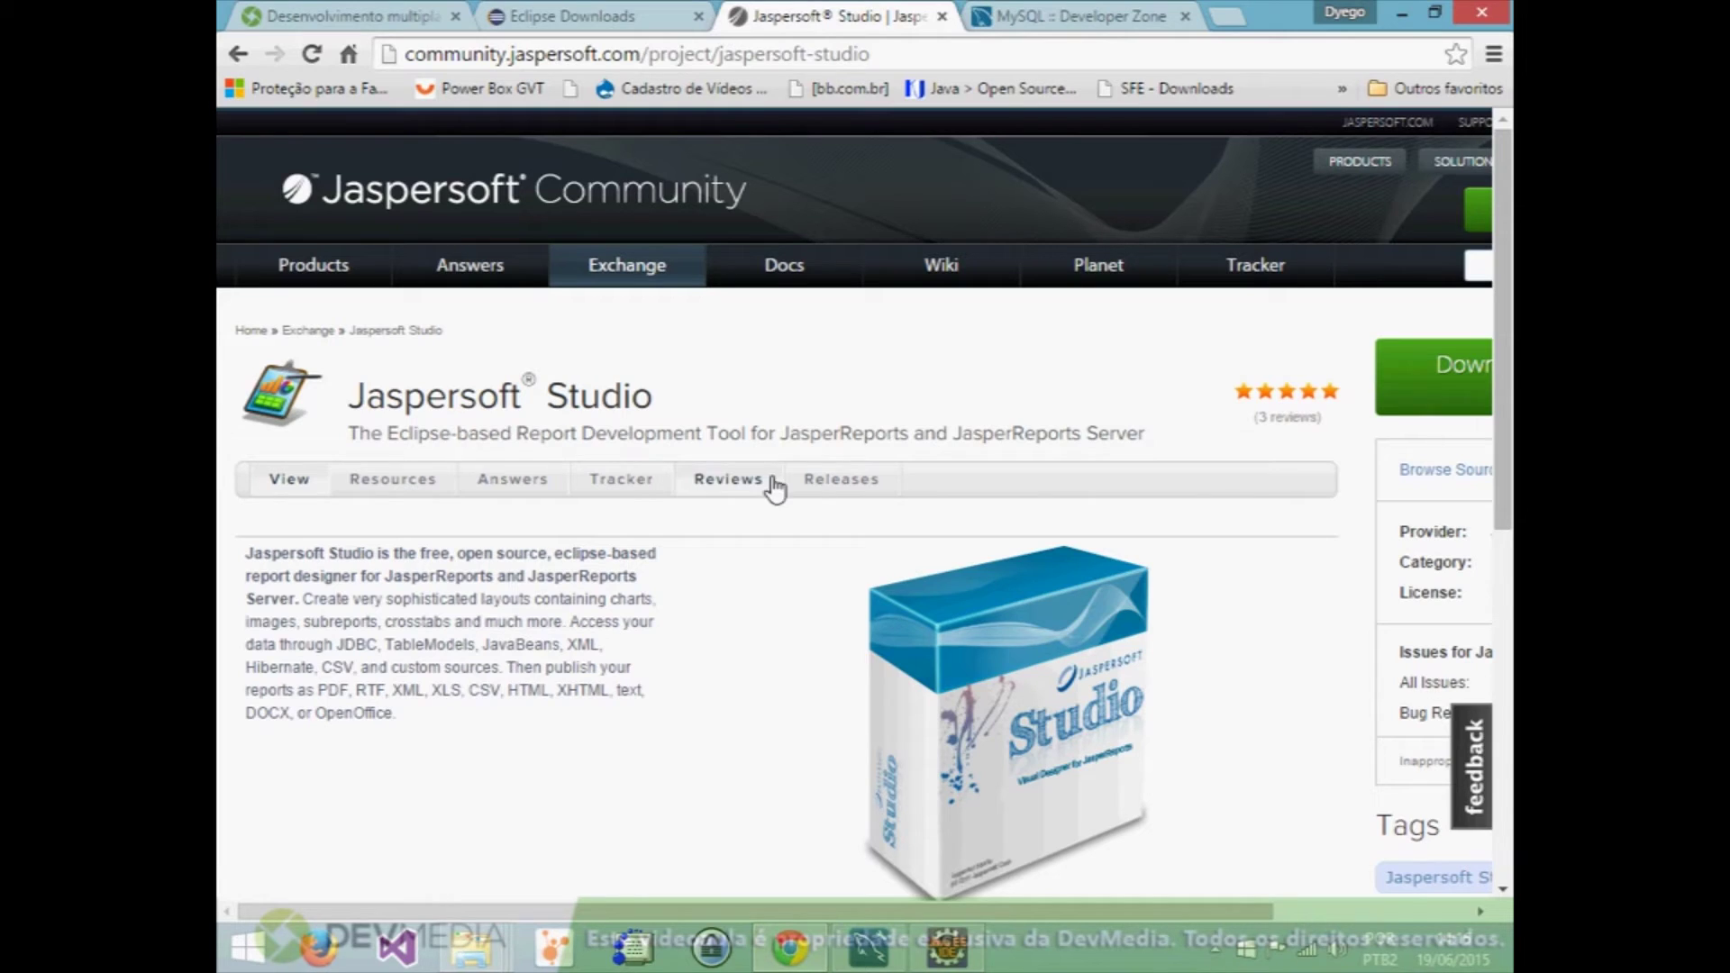
click(814, 538)
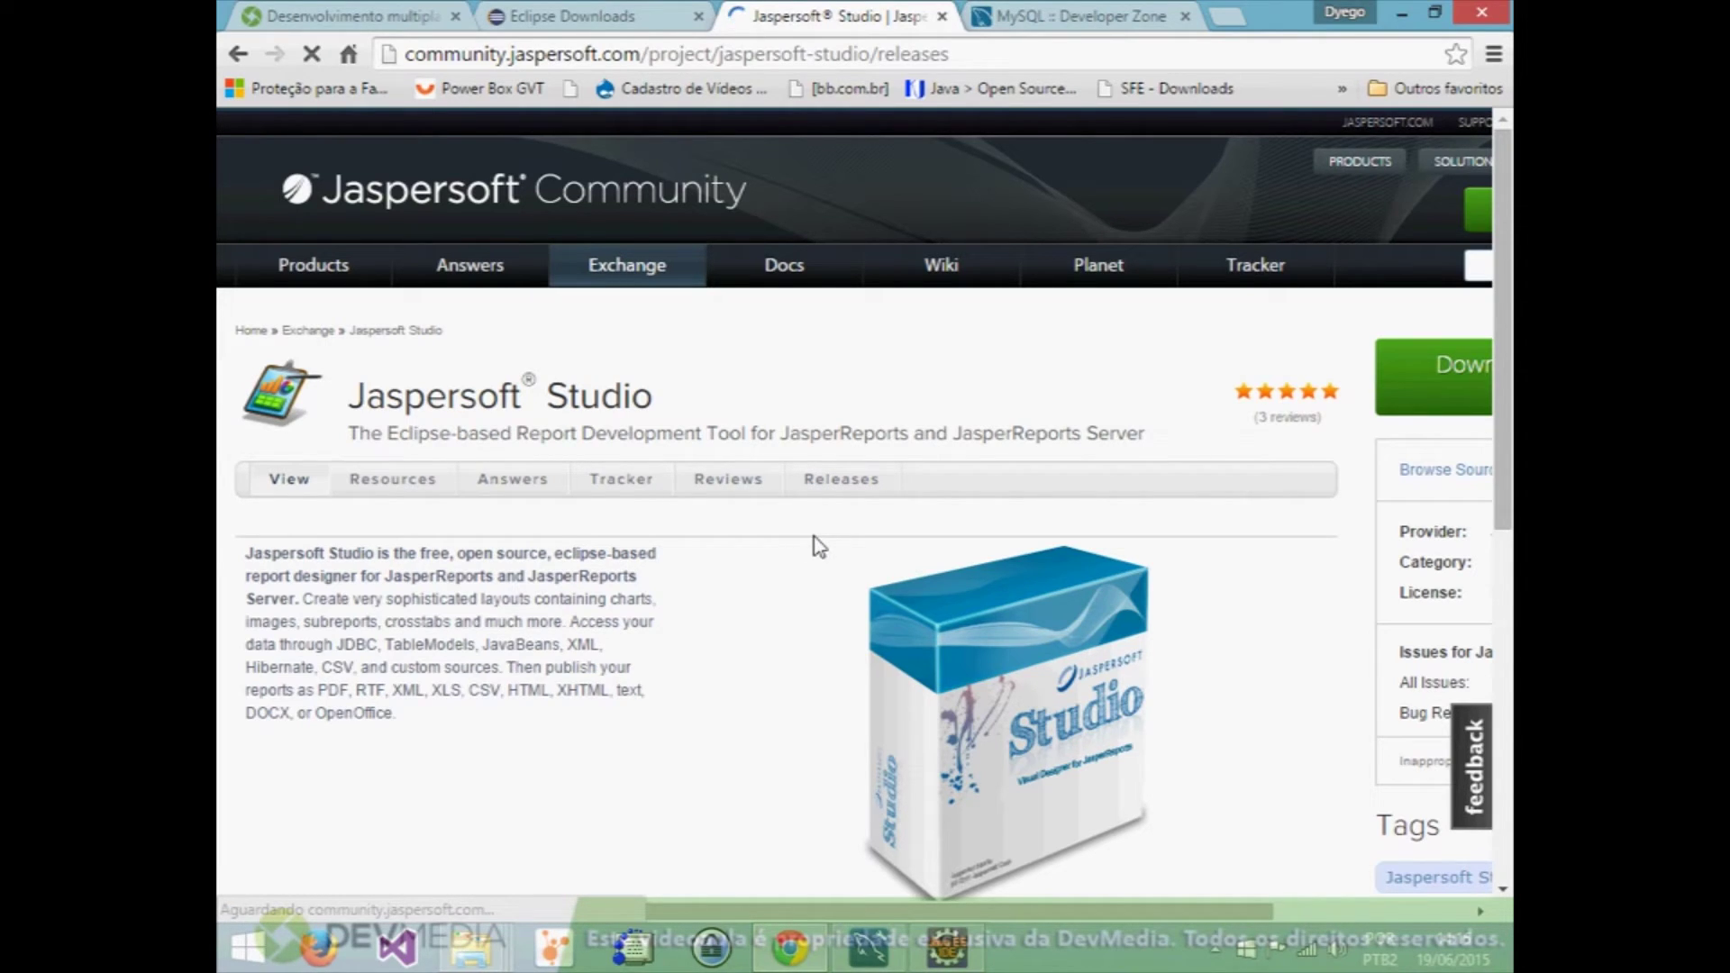
scroll(814, 537, down, 1)
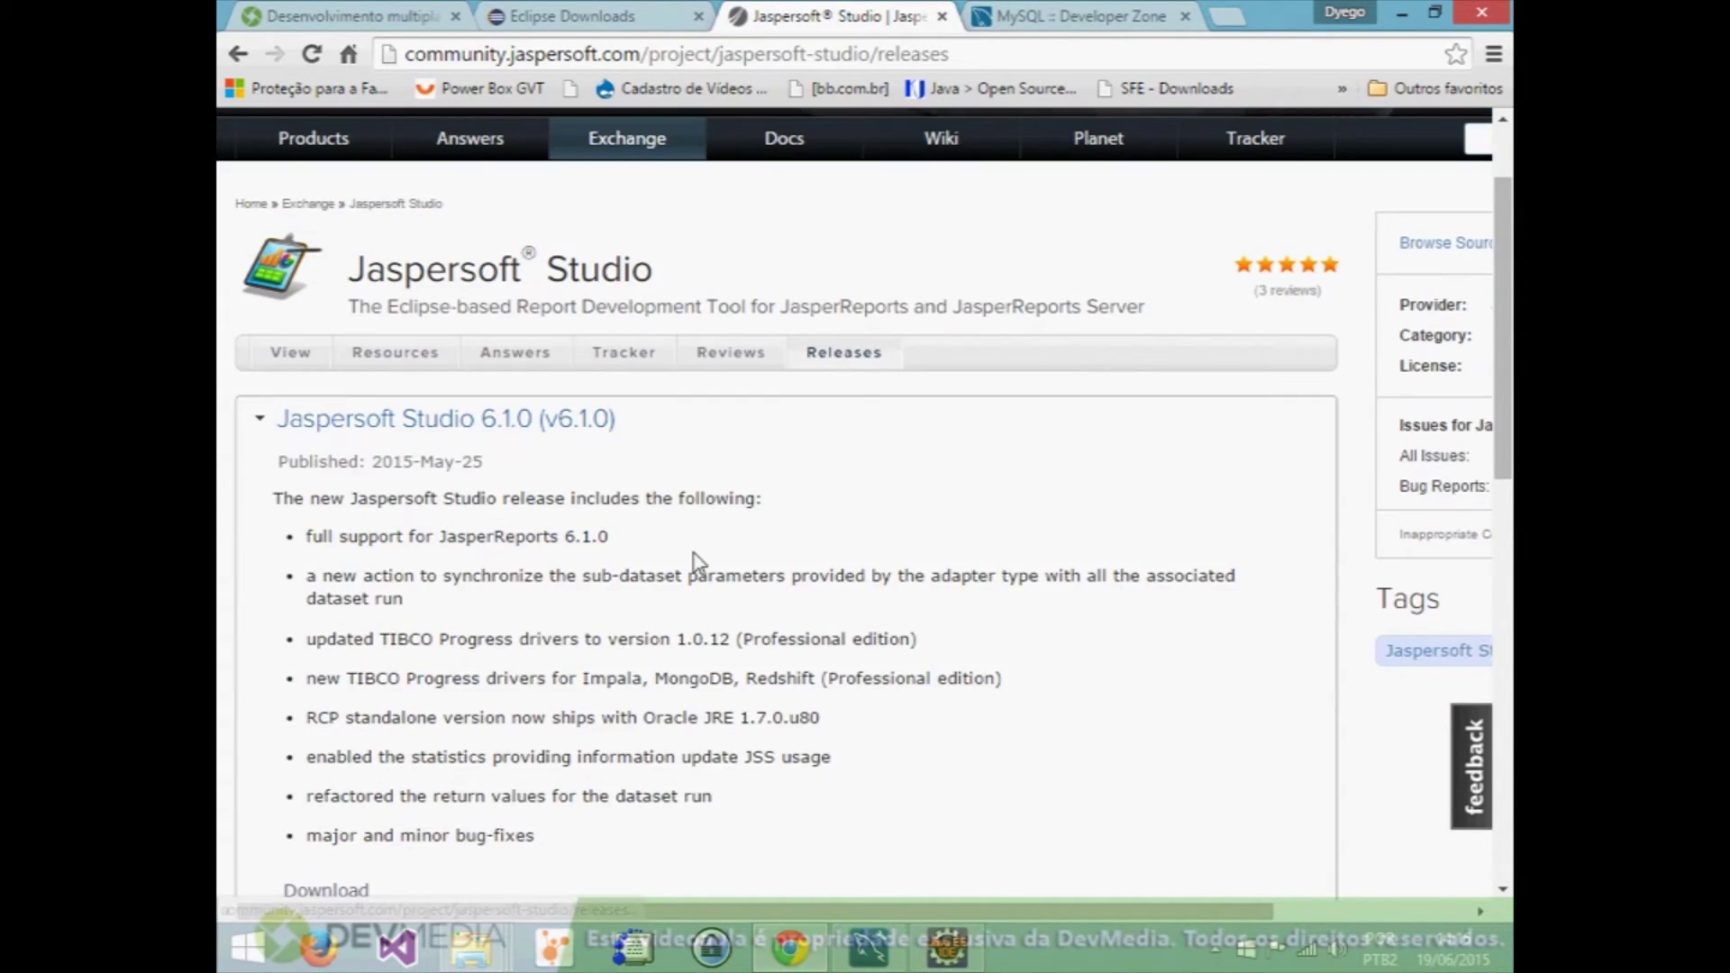
Review the Jaspersoft Studio 6.1.0 download files for each operating system and the list of earlier releases.
scroll(631, 537, down, 2)
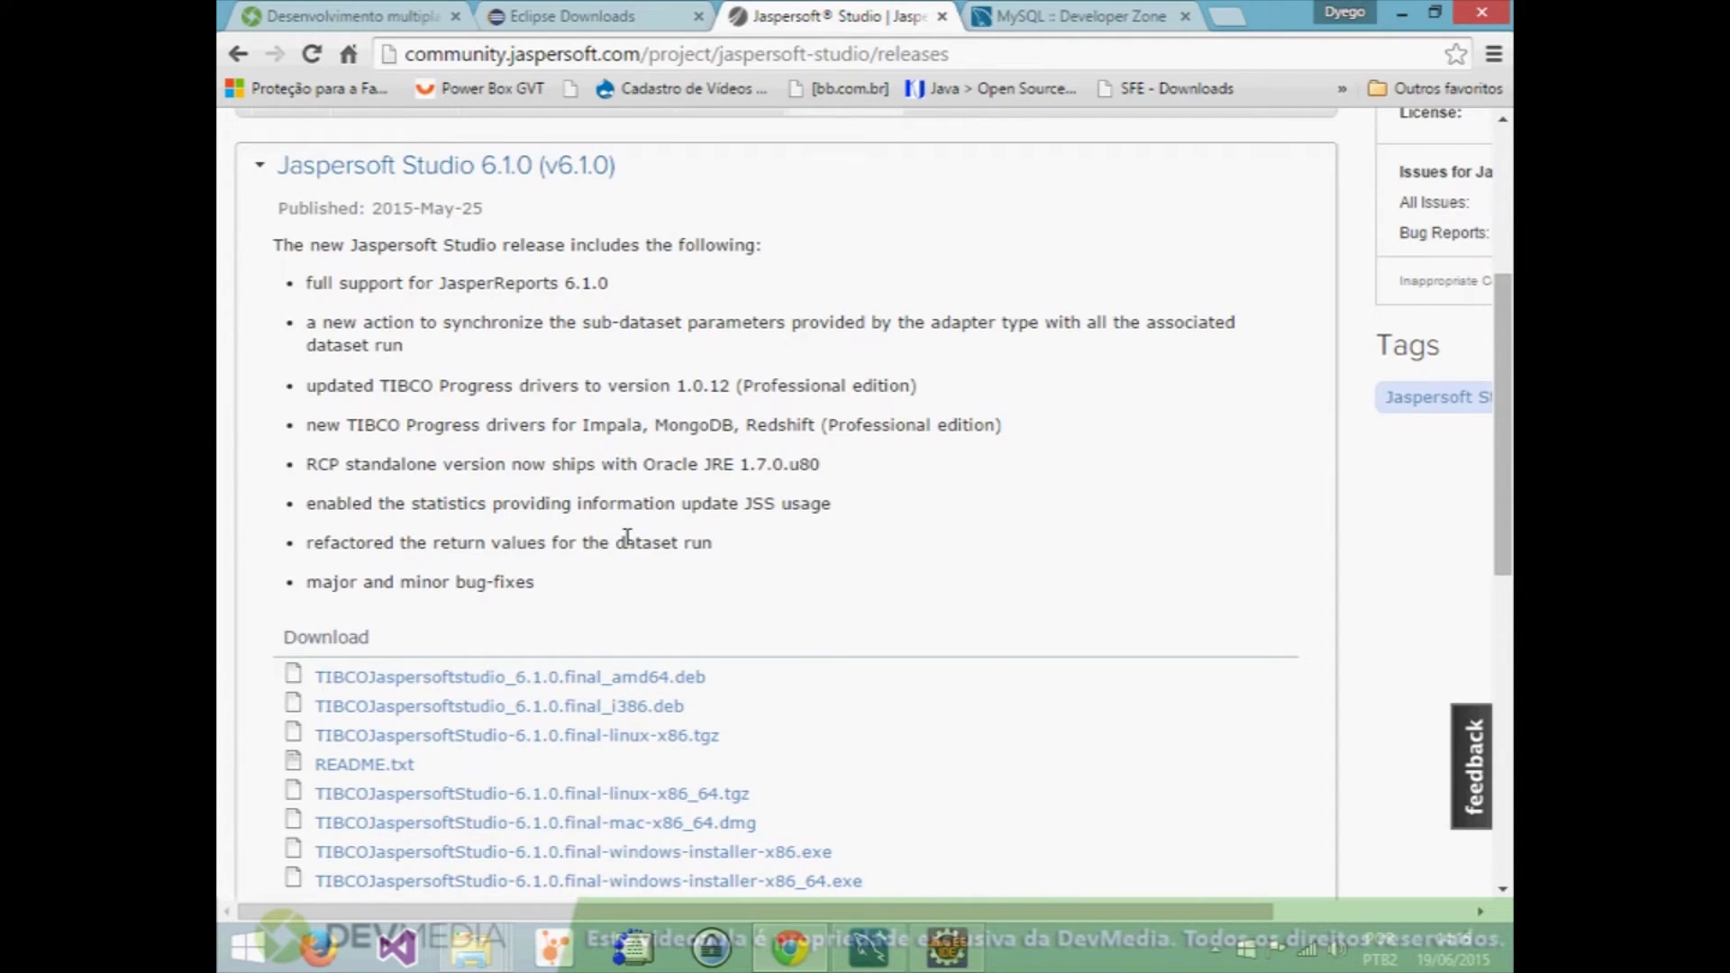
scroll(628, 537, down, 2)
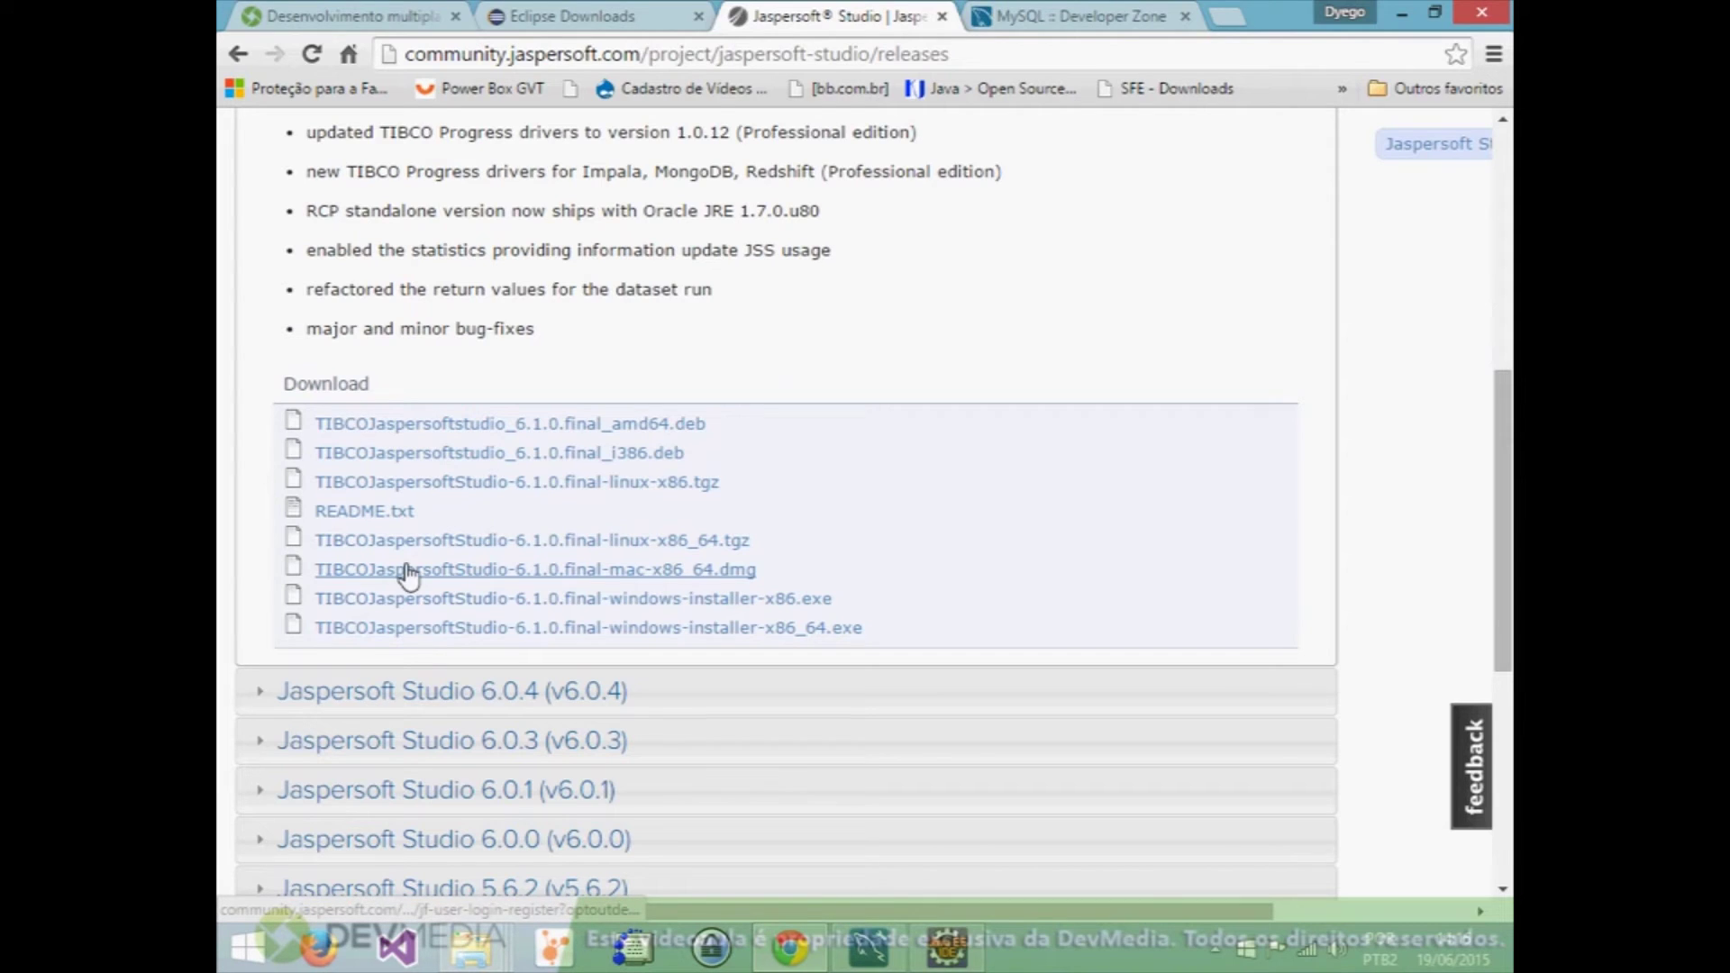
scroll(601, 741, down, 3)
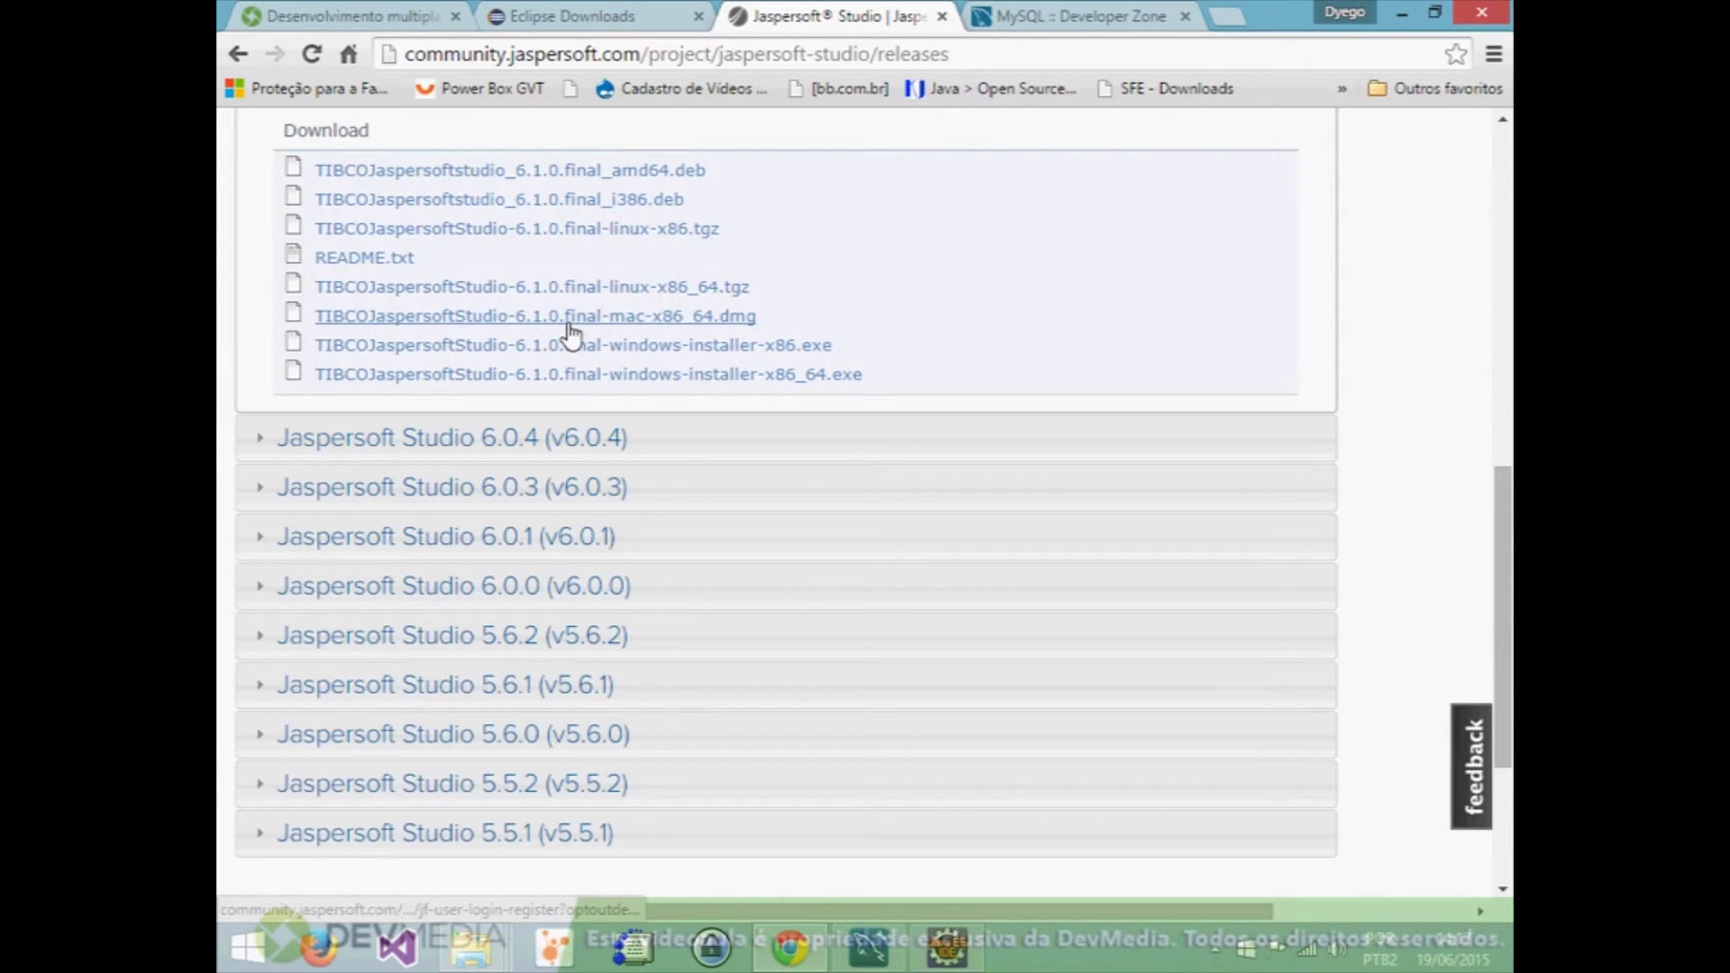
scroll(573, 379, up, 4)
scroll(595, 685, down, 1)
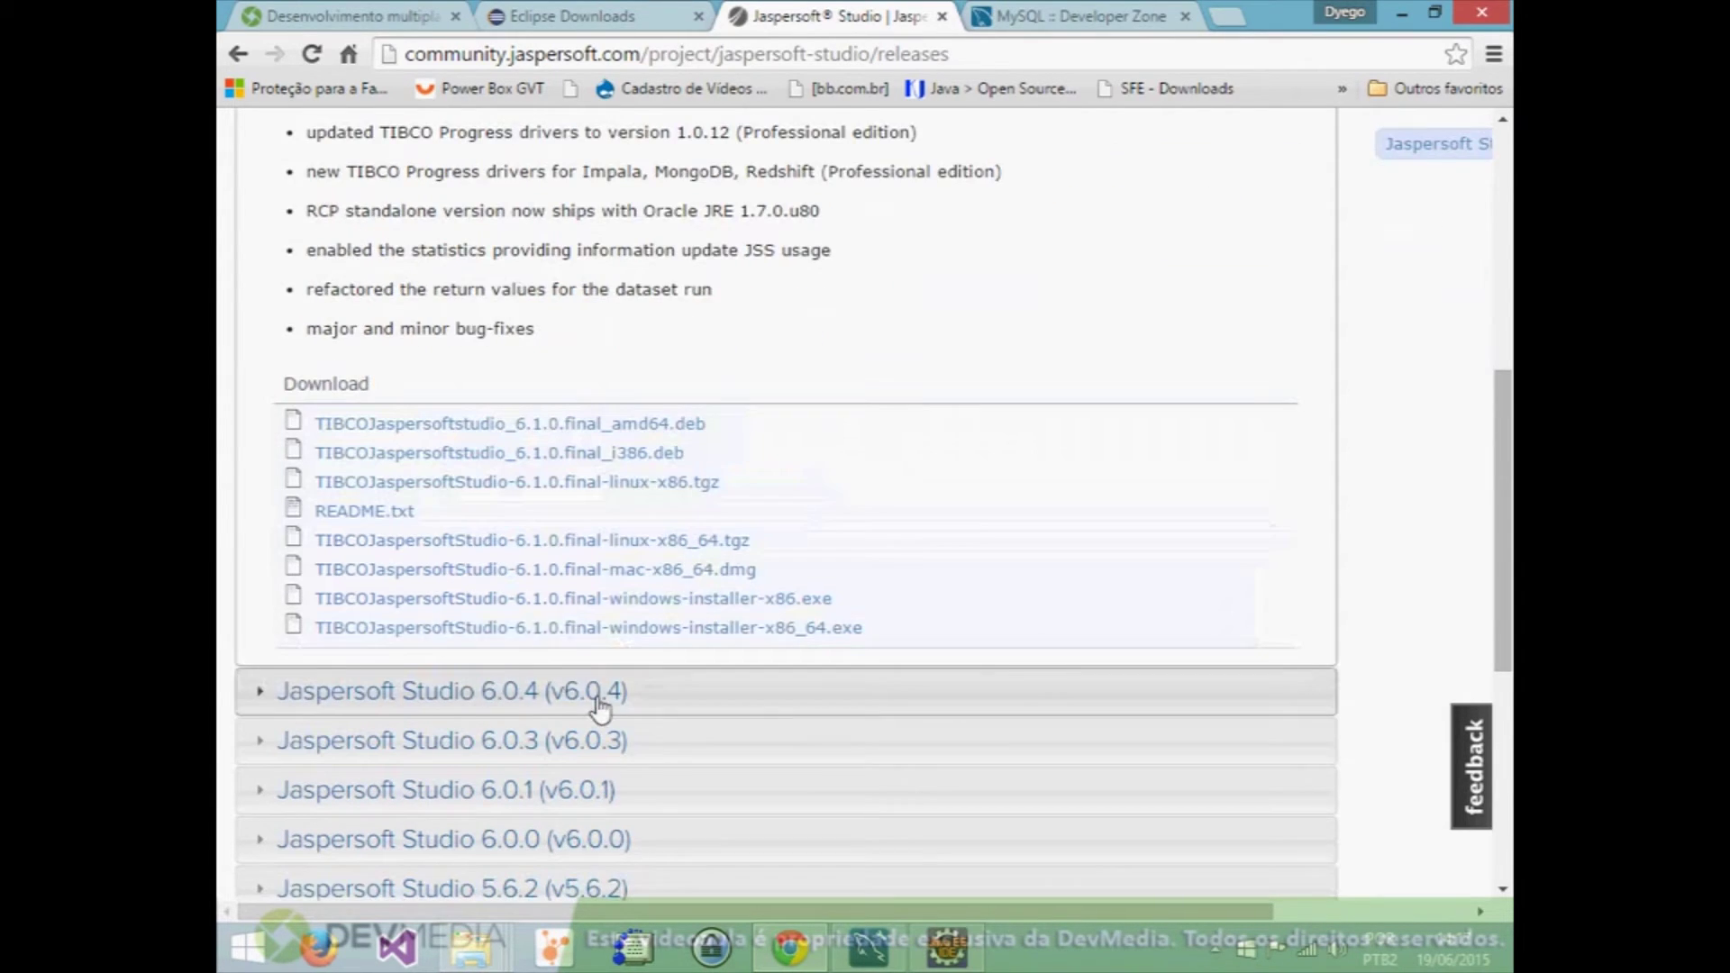
scroll(586, 694, down, 1)
click(500, 661)
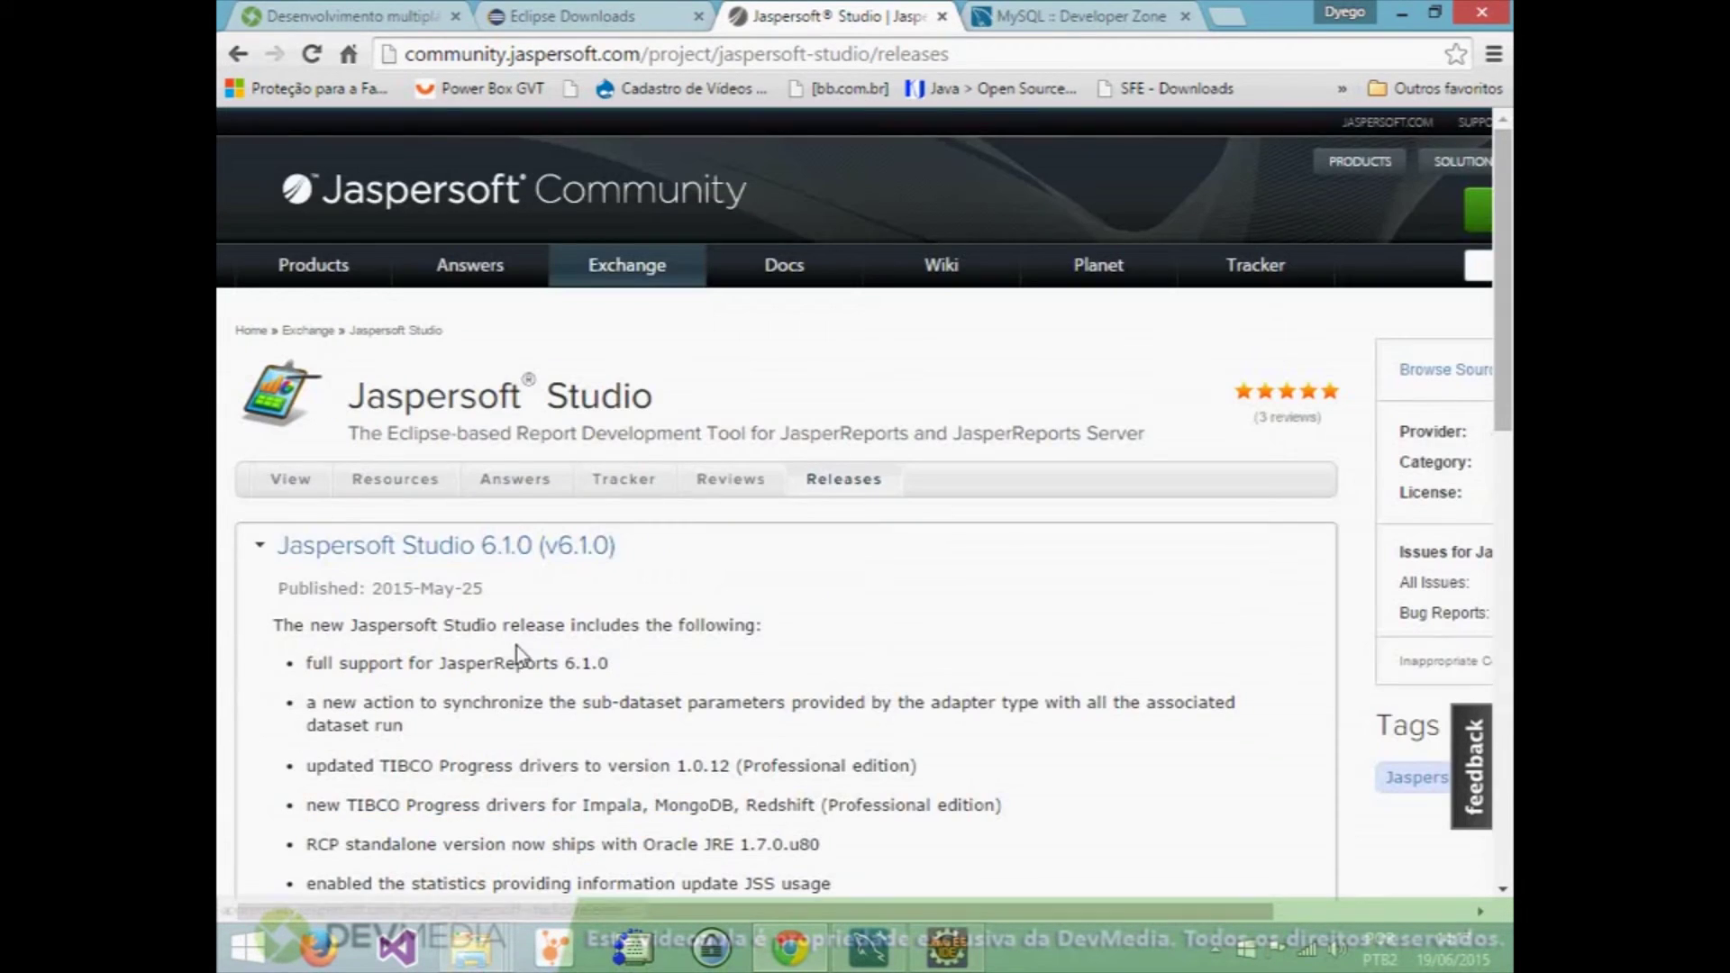
Switch to the MySQL Developer Zone site and open its MySQL Community Downloads page to view the available products.
click(1034, 12)
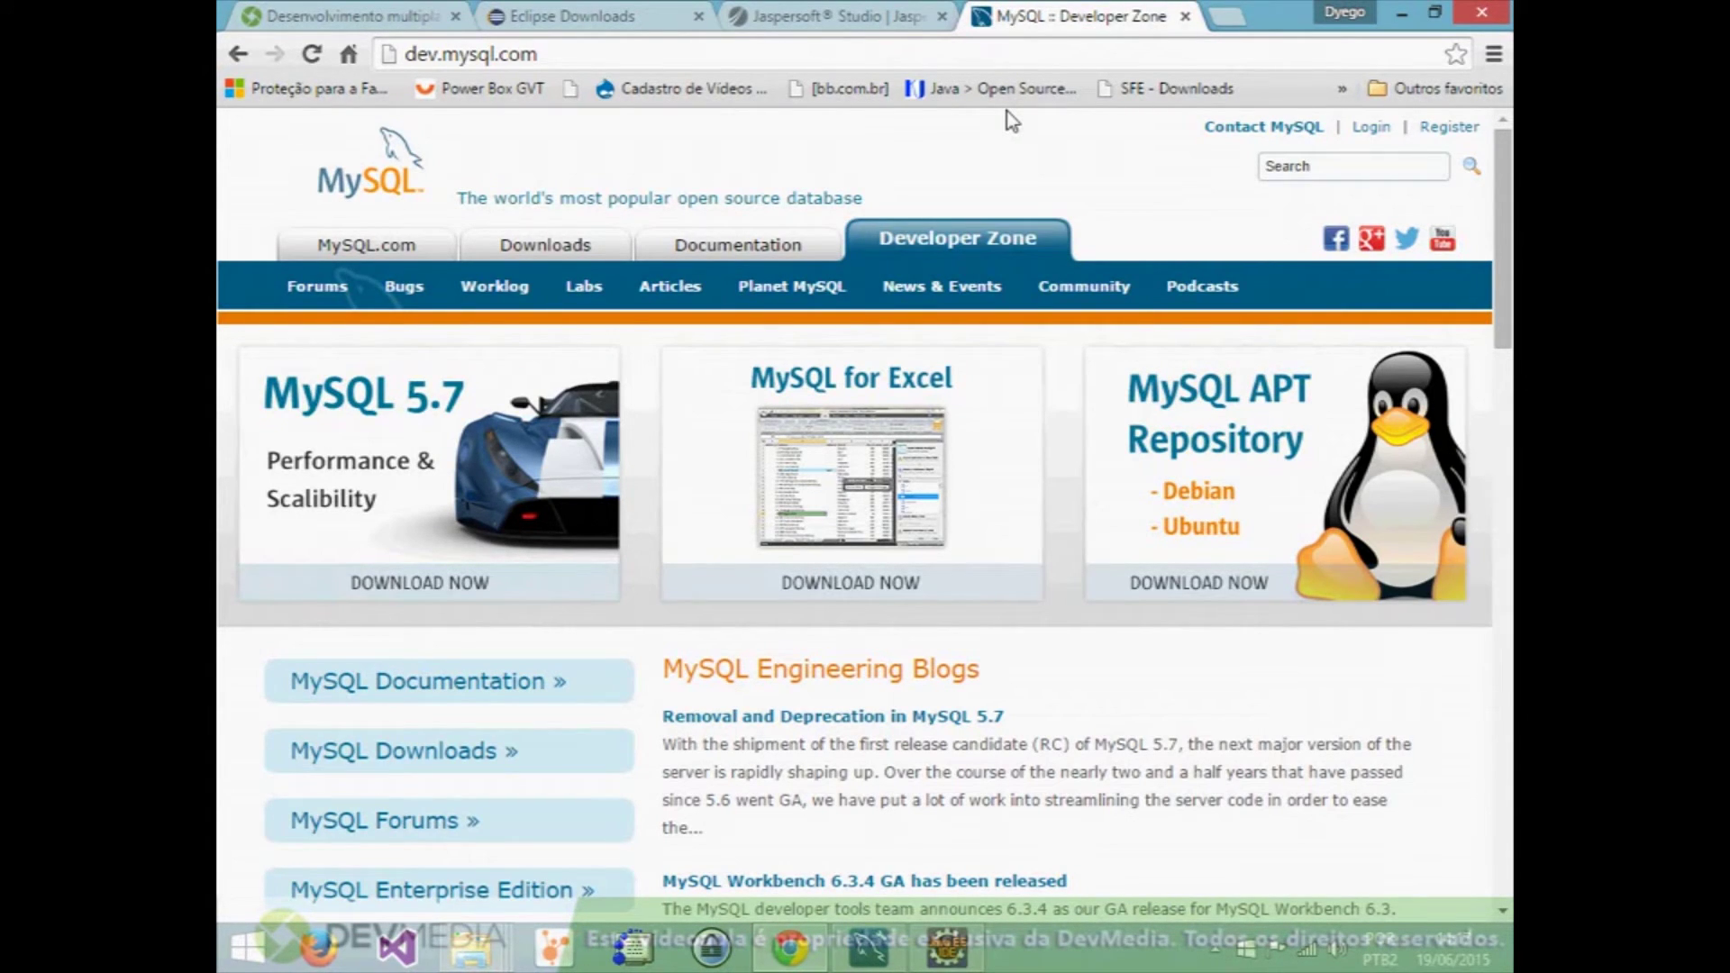
scroll(879, 324, down, 3)
scroll(879, 328, down, 6)
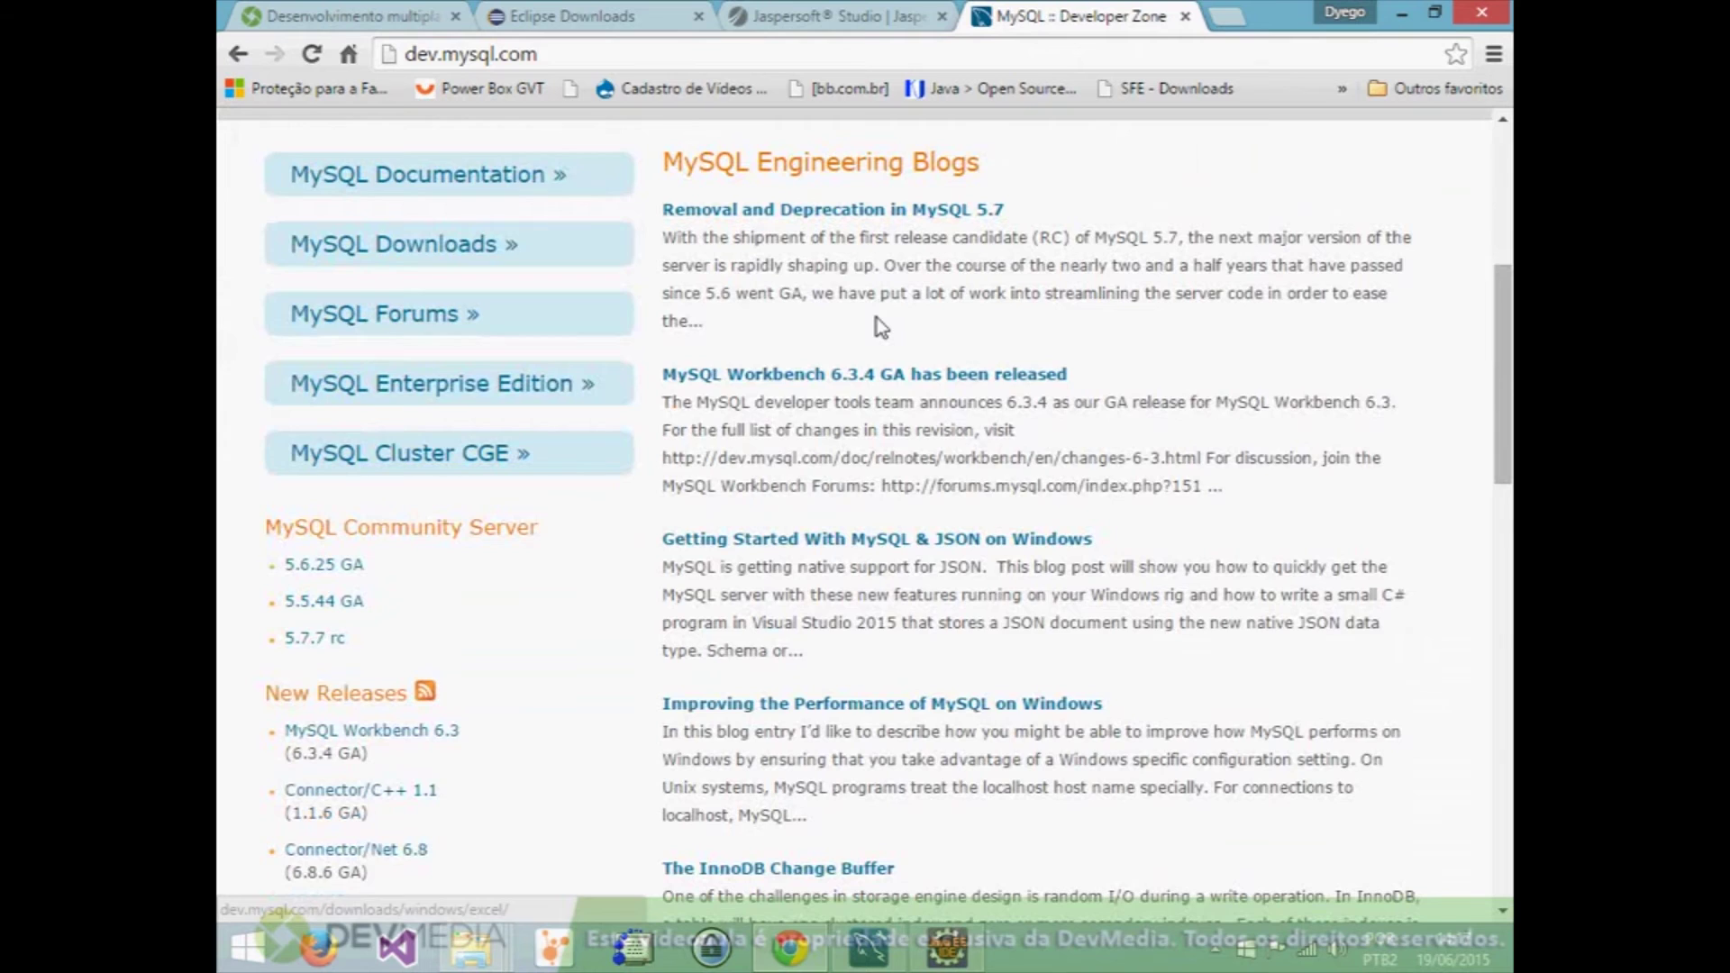
scroll(879, 316, up, 3)
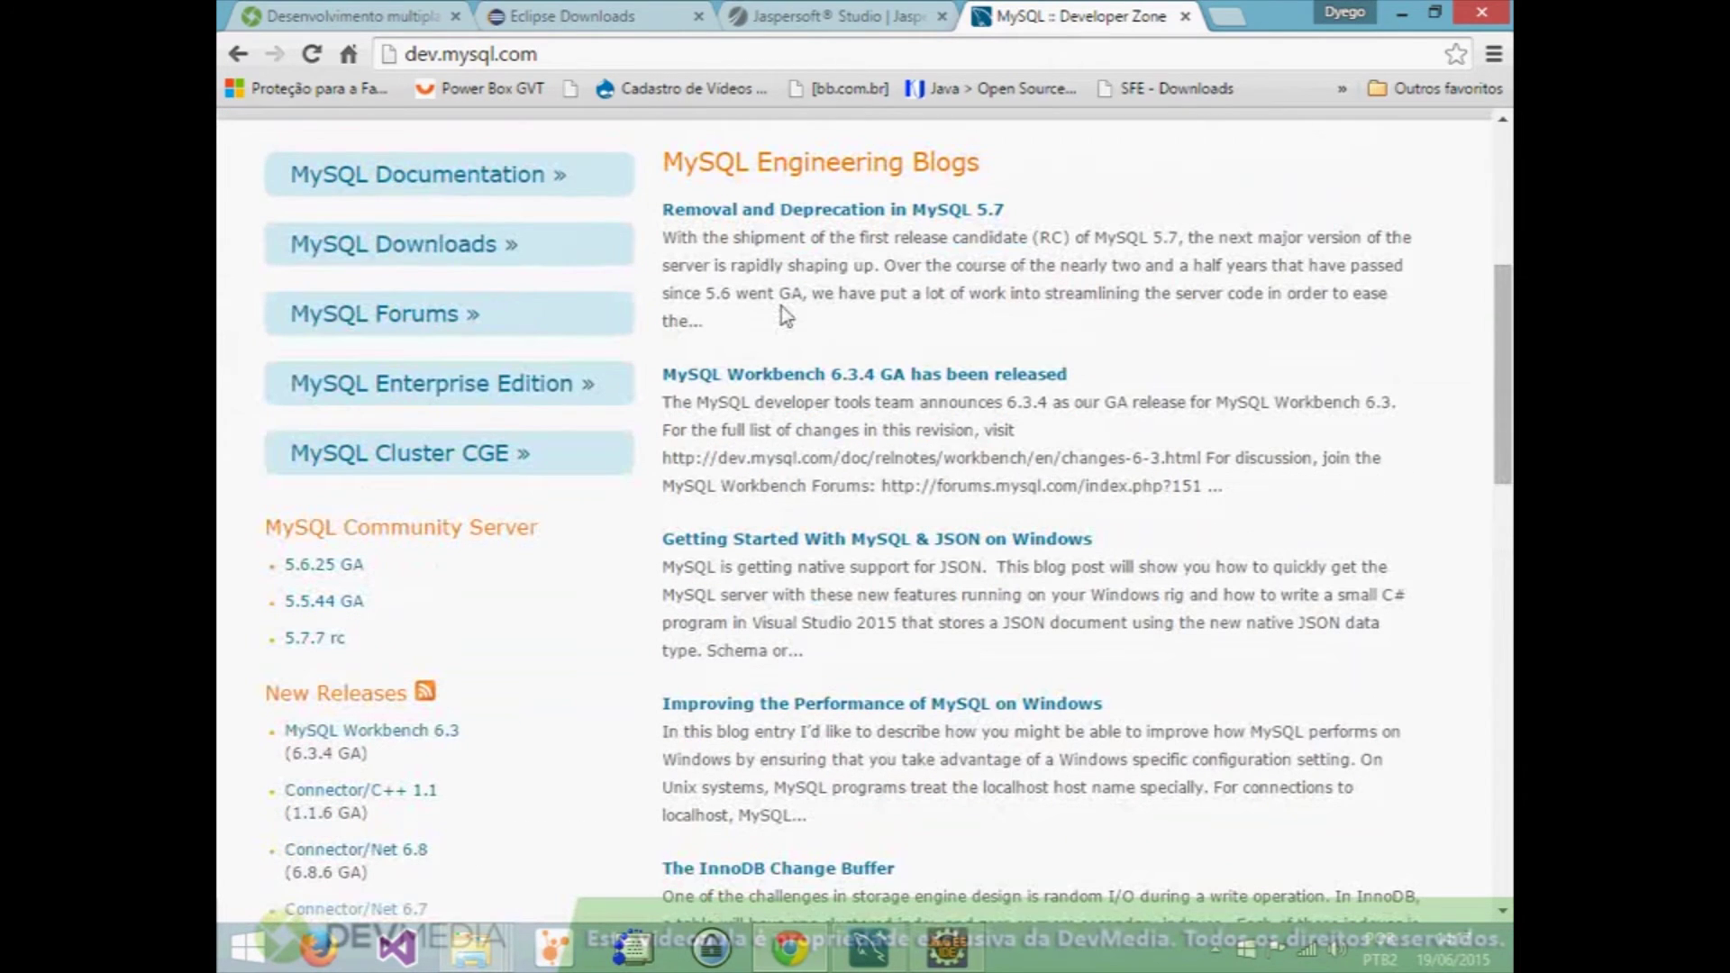
click(478, 259)
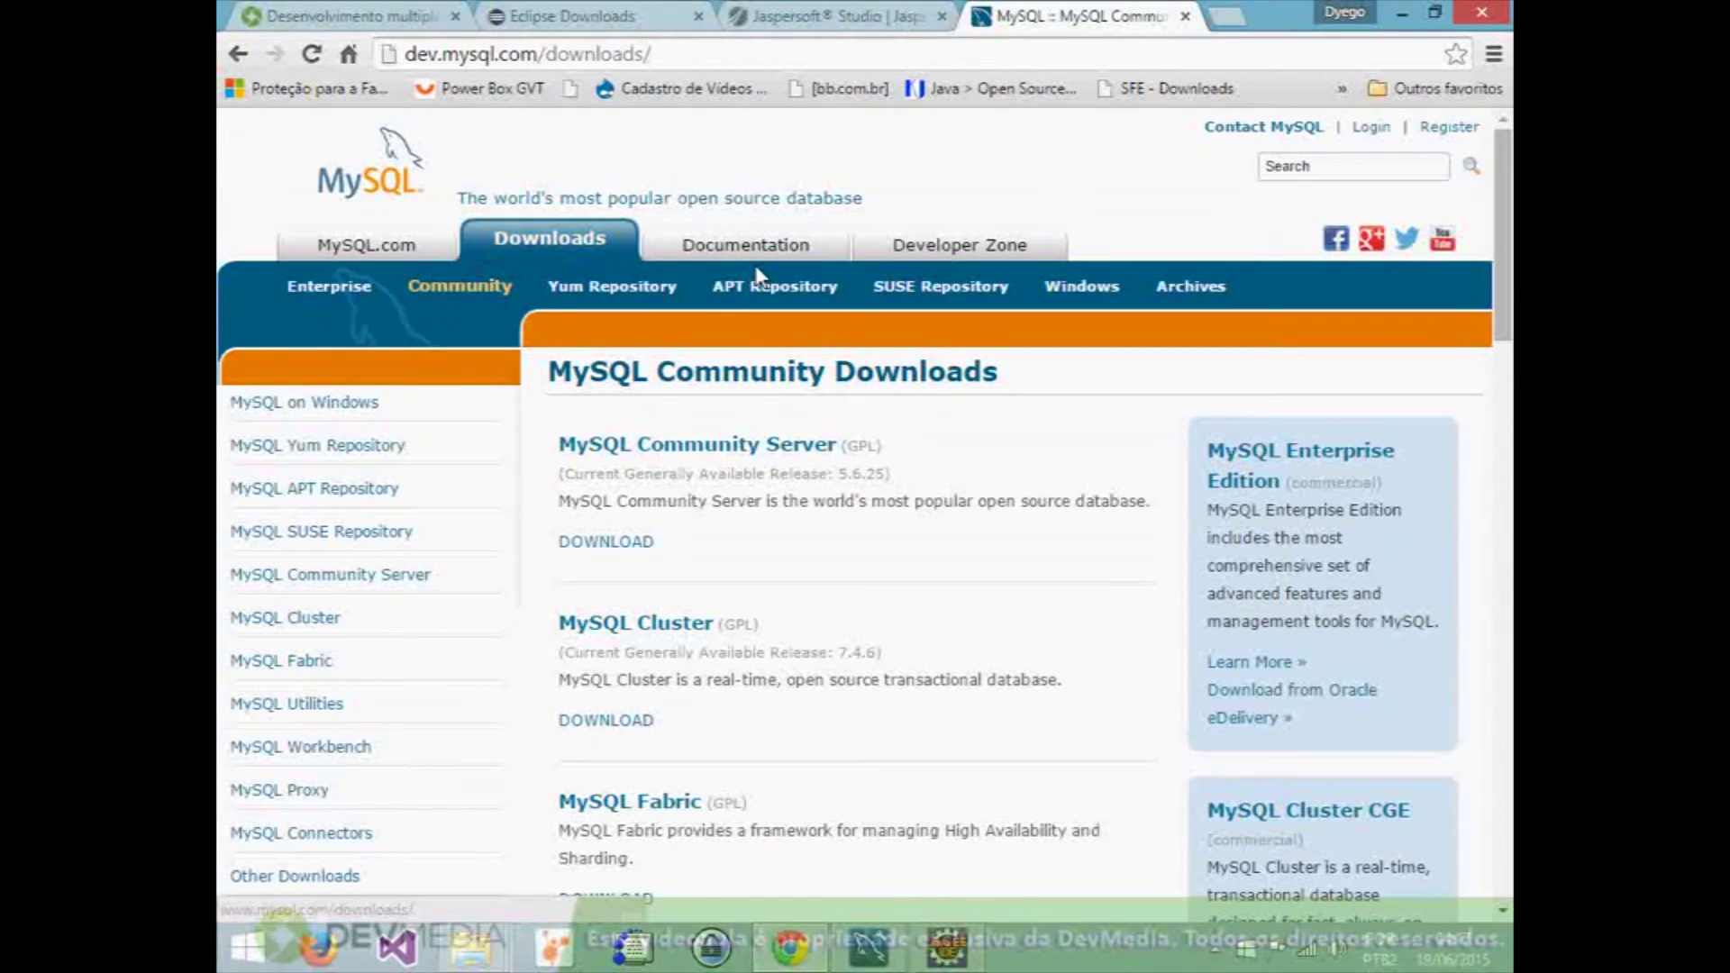
scroll(762, 280, down, 1)
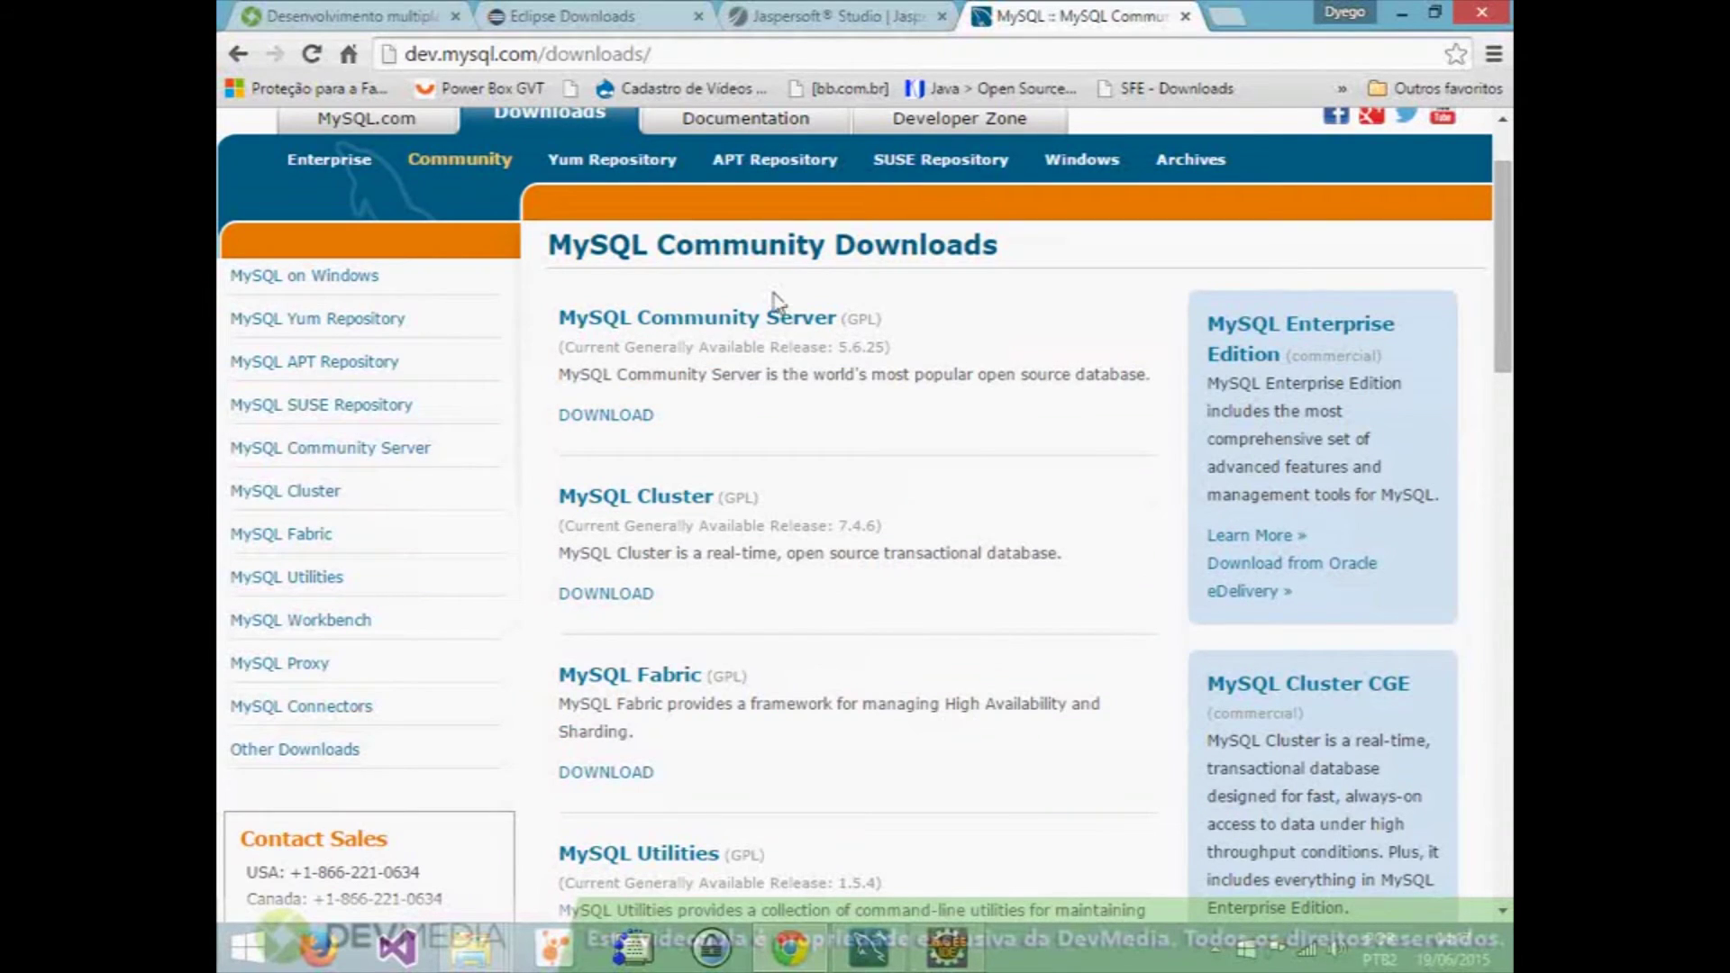